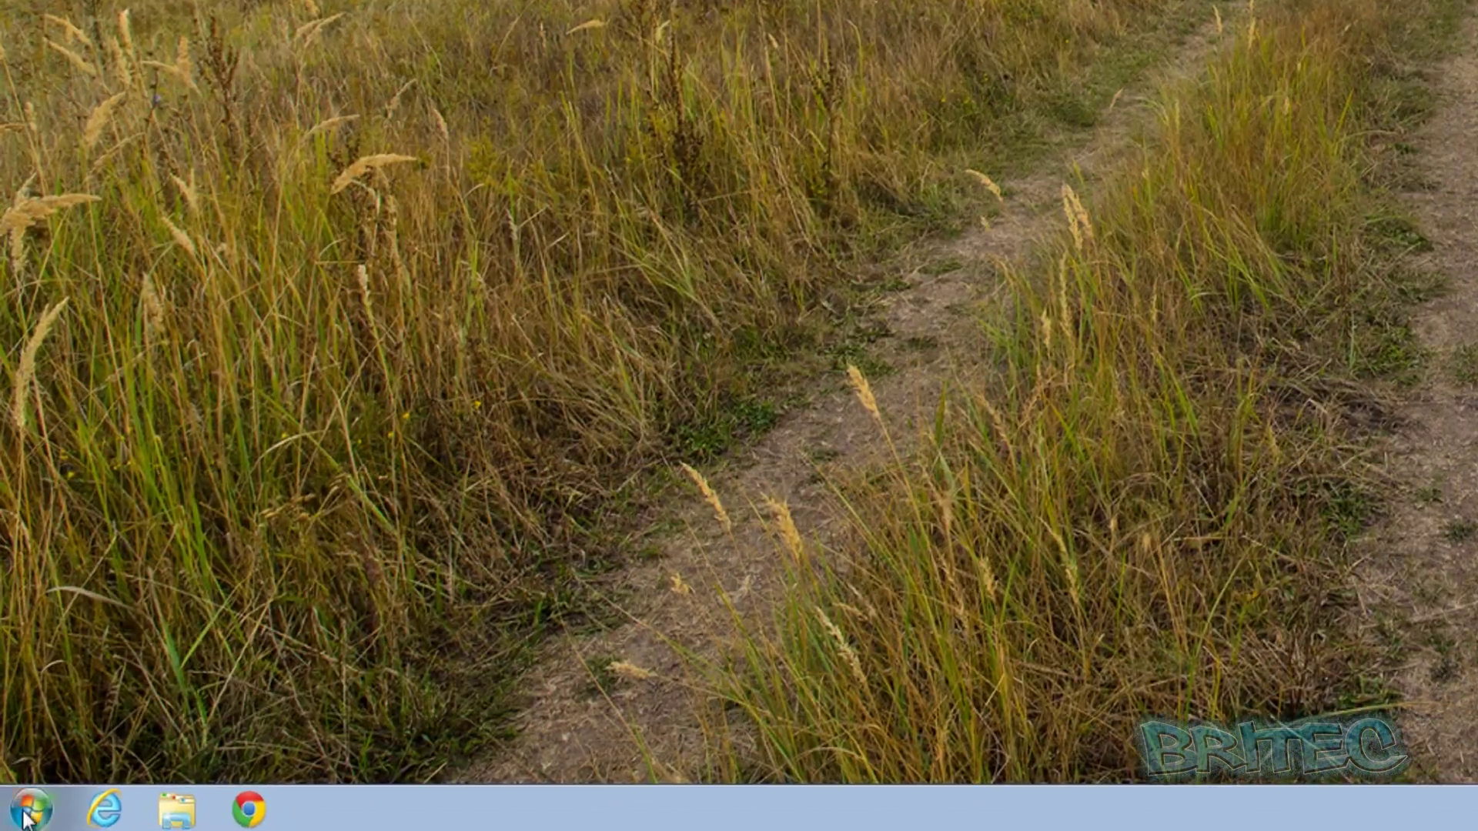
Search the Start menu for gpedit.msc and launch the gpedit program result.
click(26, 812)
click(61, 747)
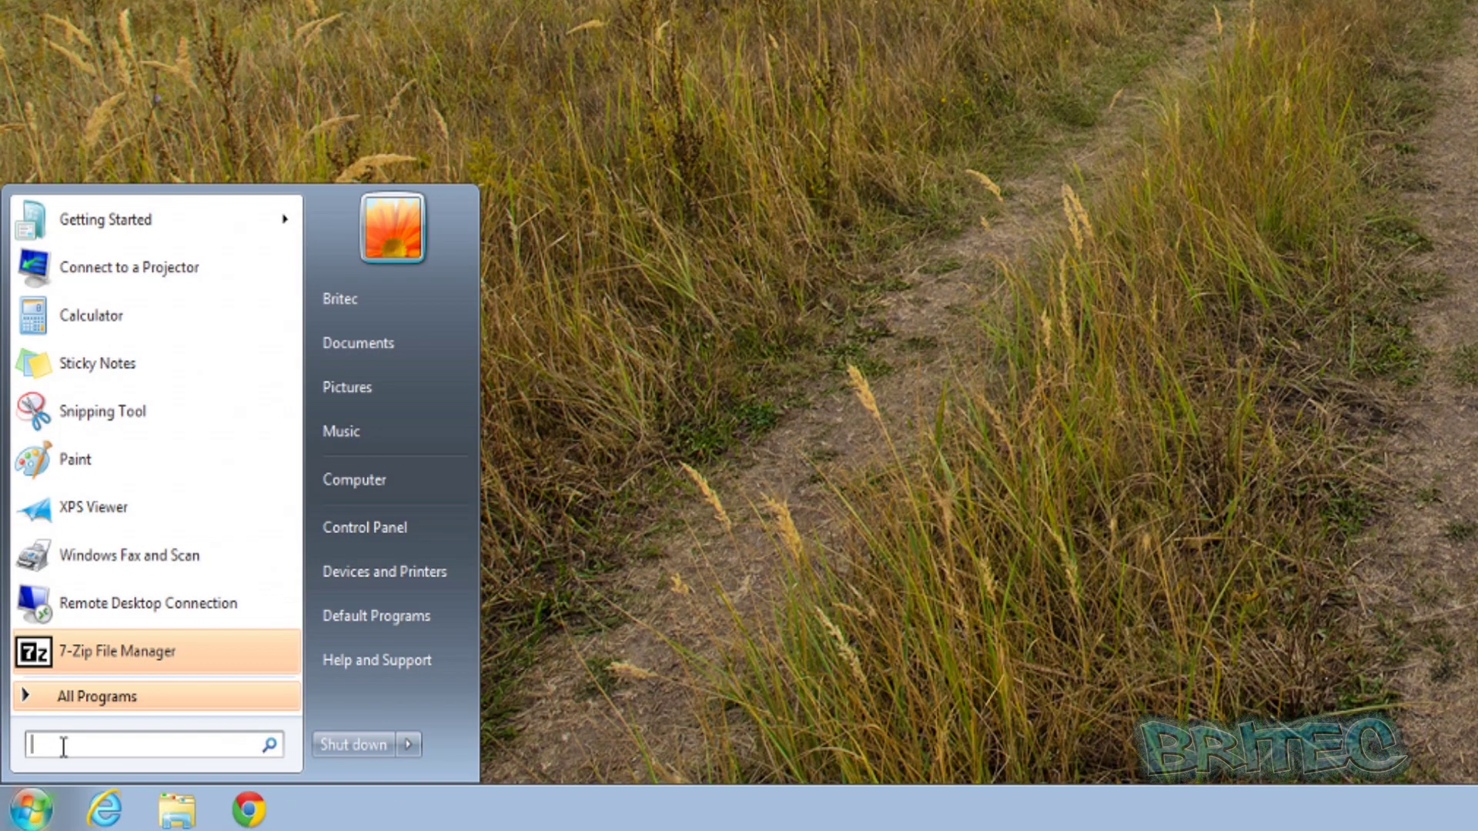
text(gpedit.)
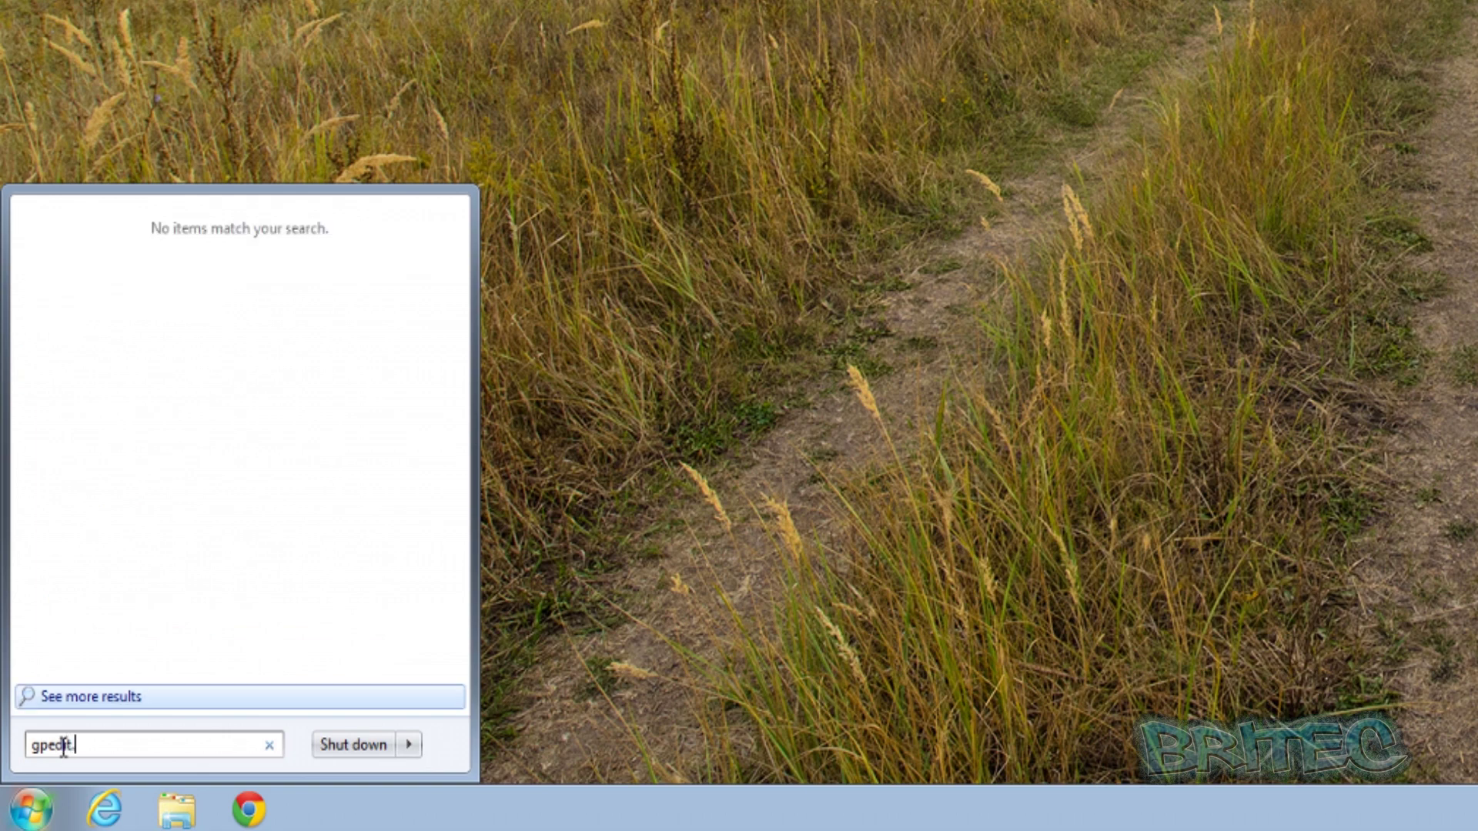
text(msc)
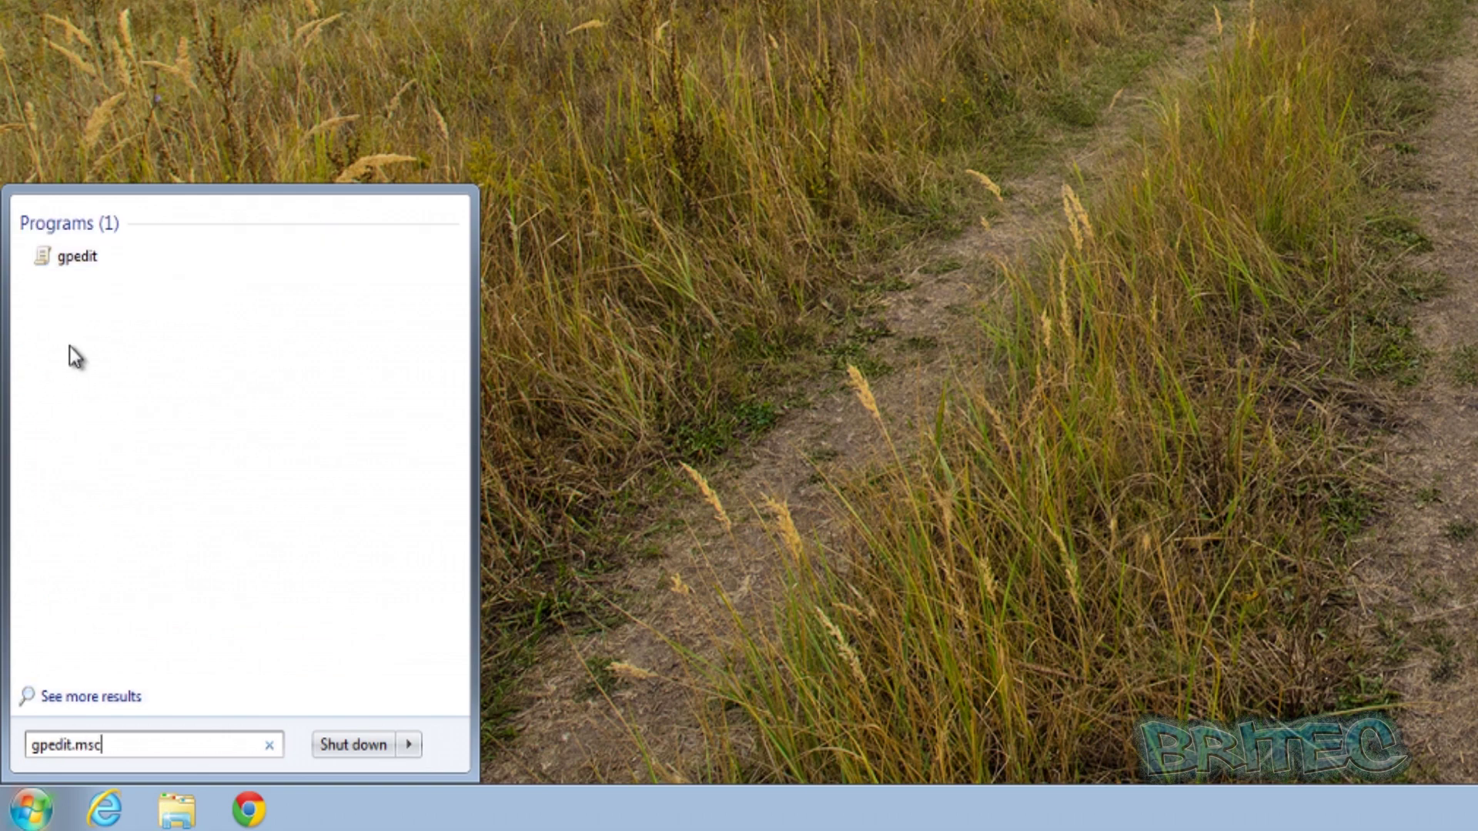
mouse_move(76, 257)
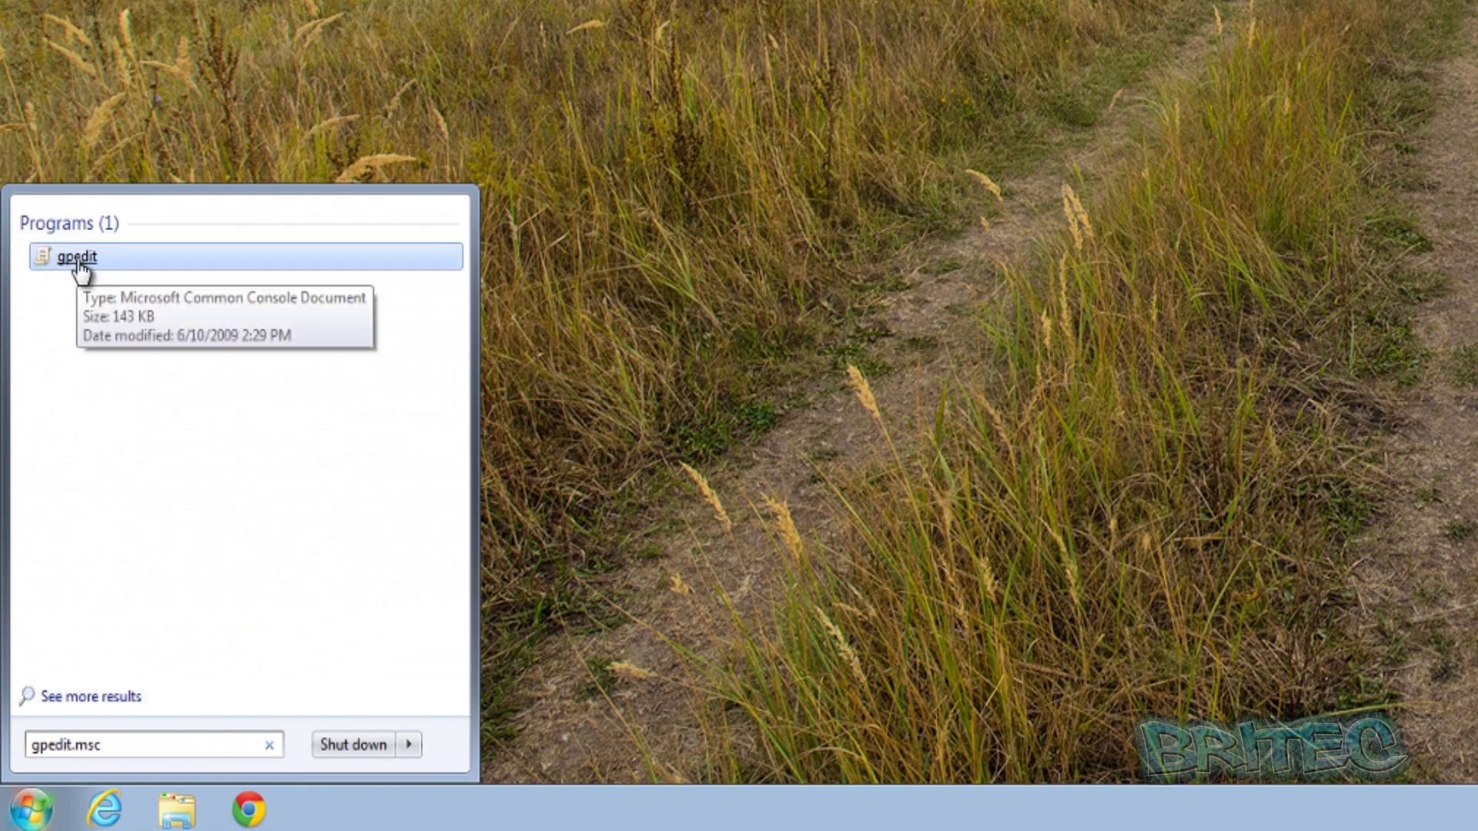
click(81, 259)
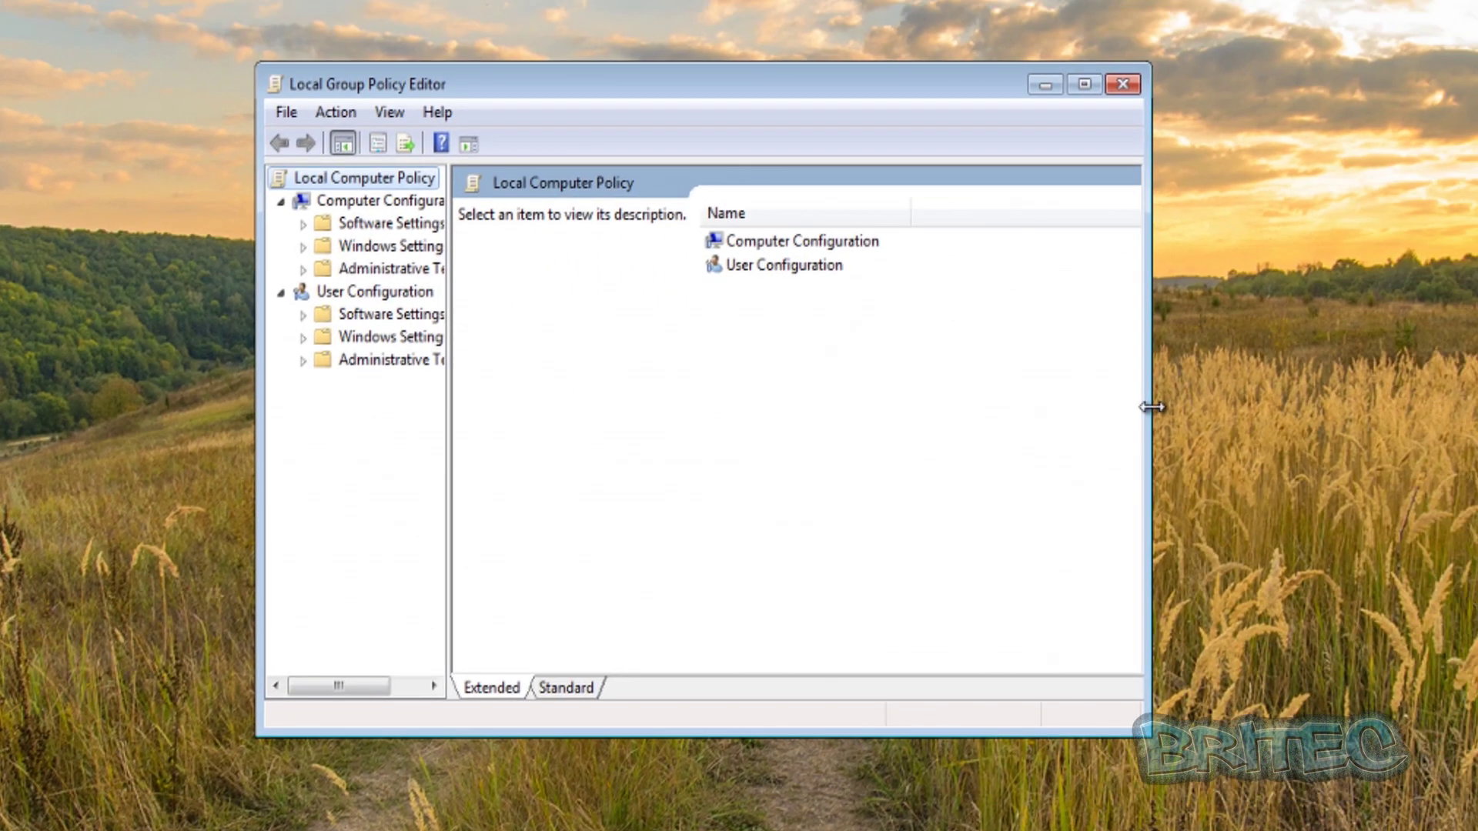
Widen the editor and its tree pane, expanding Computer Configuration > Administrative Templates > Windows Components.
drag(1152, 407, 1247, 403)
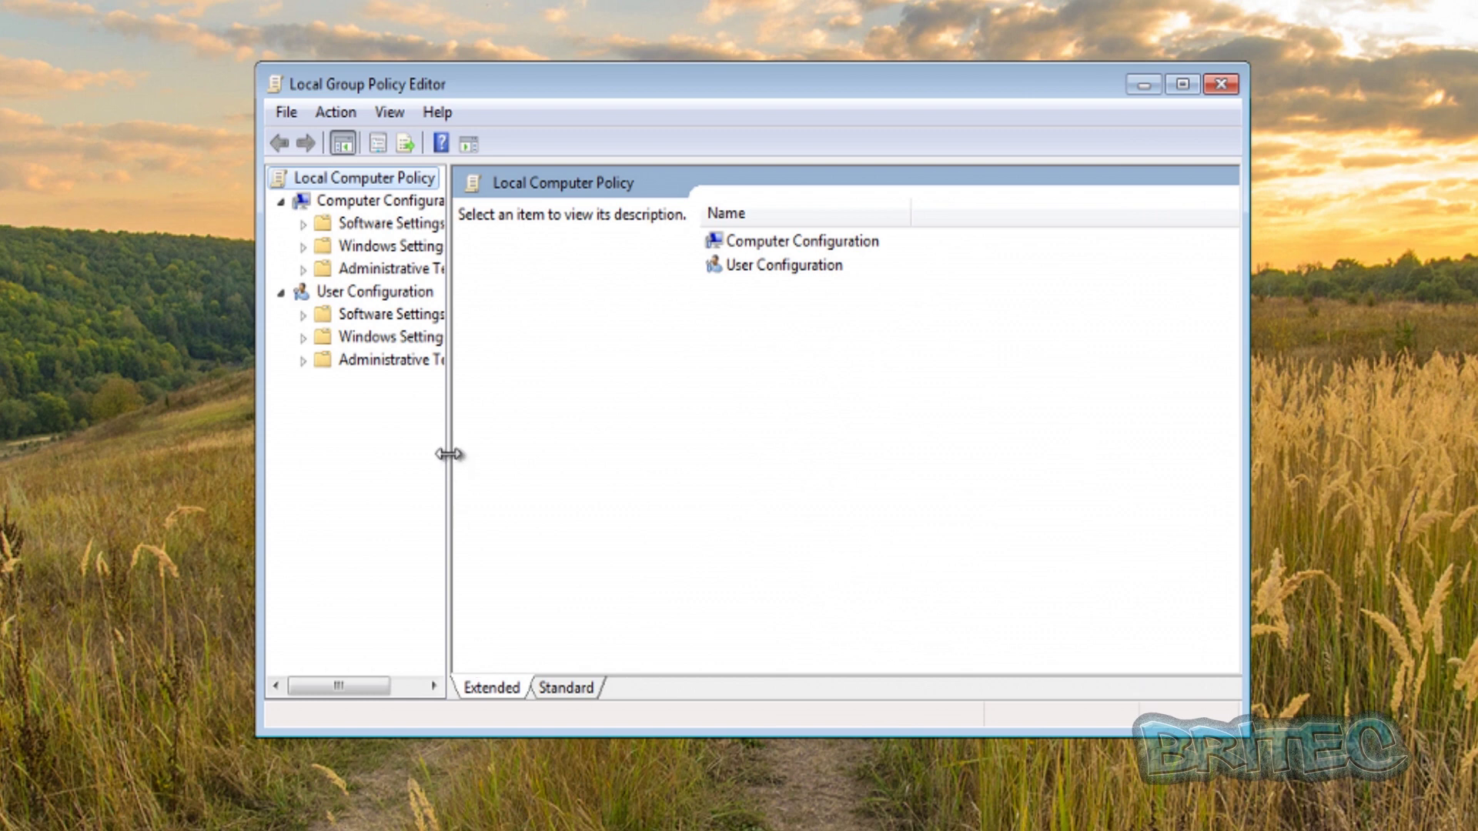
drag(449, 455, 527, 458)
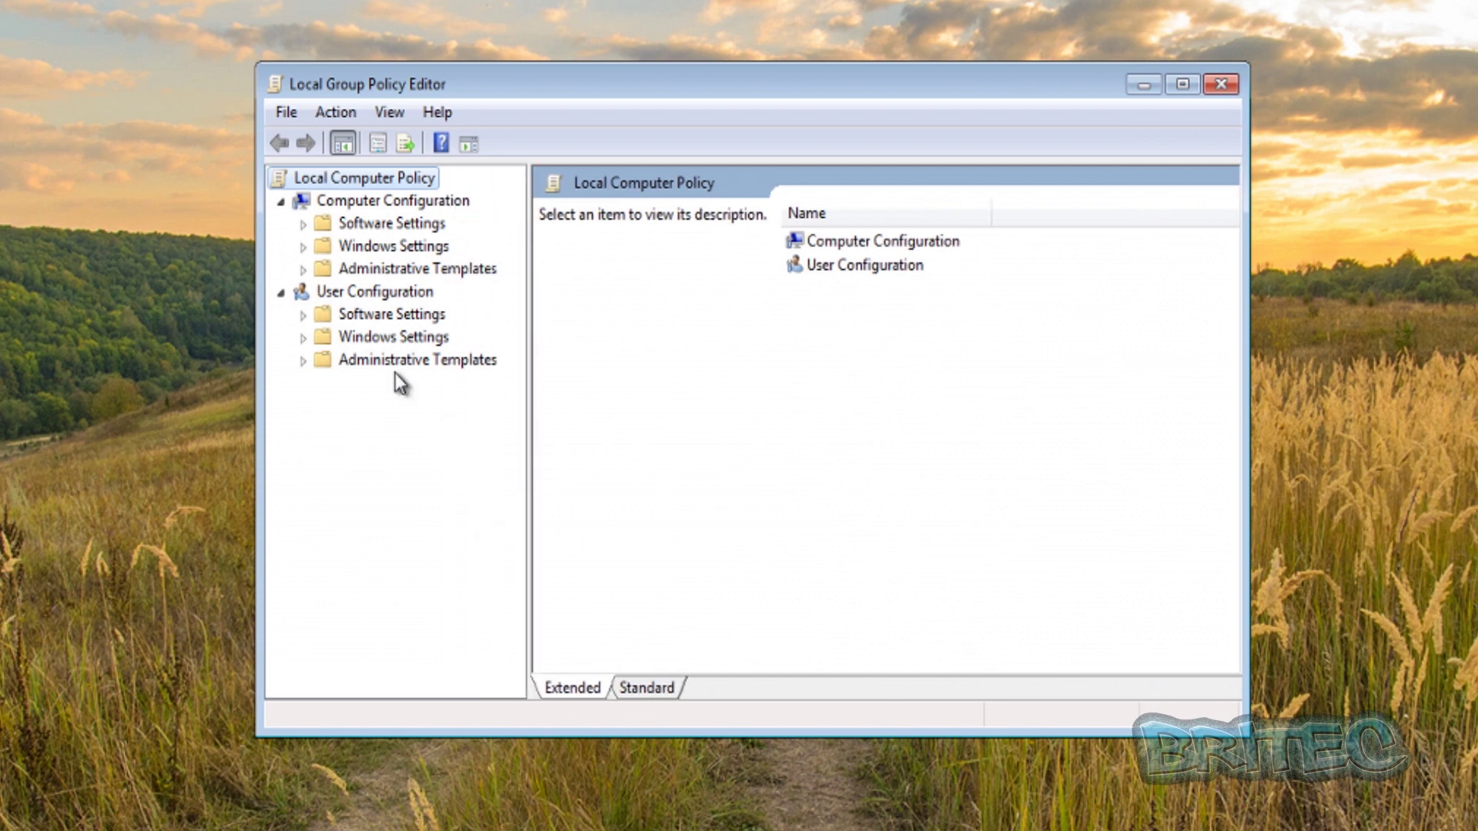
click(347, 202)
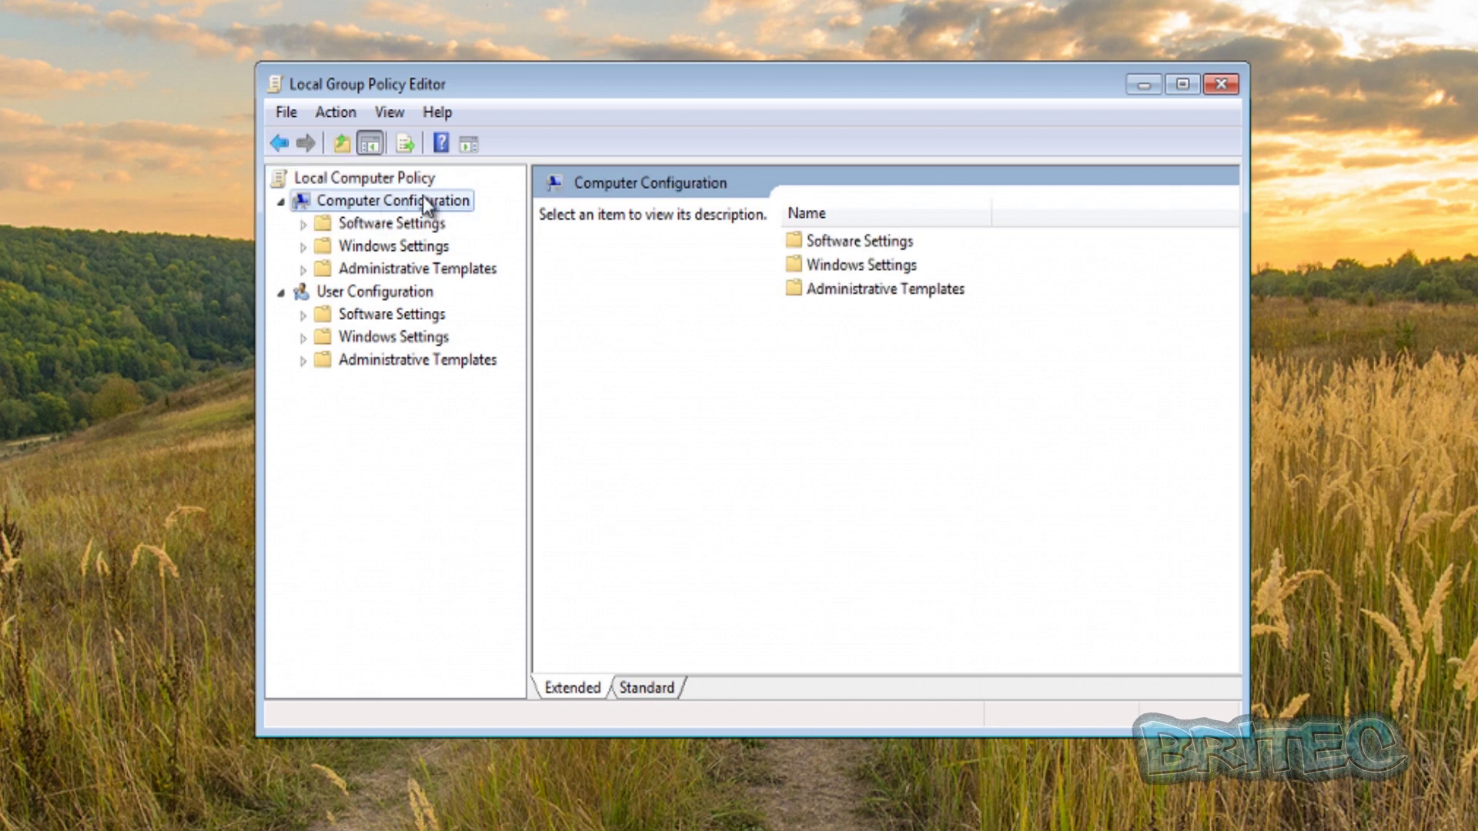
click(373, 269)
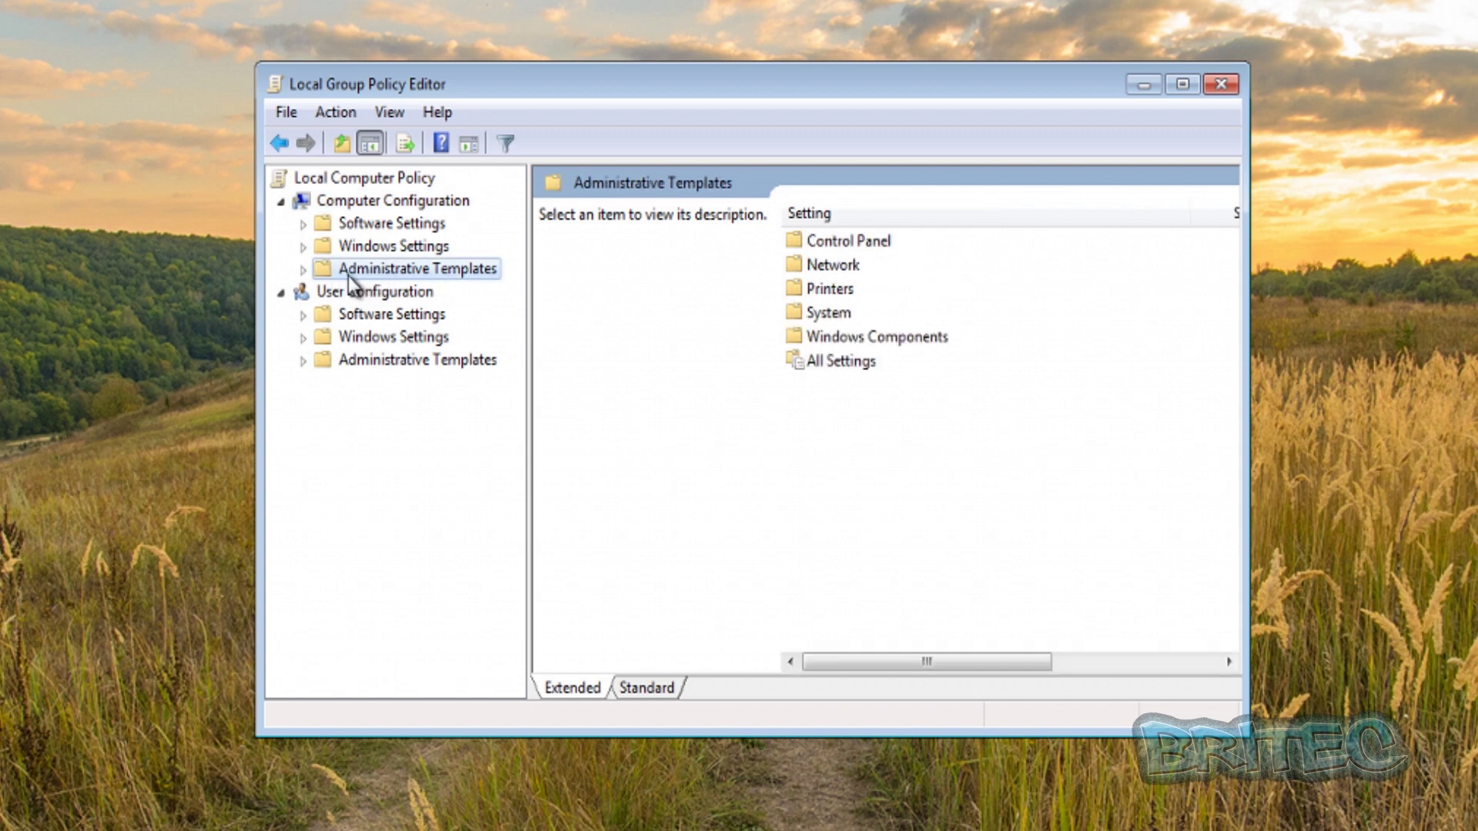
click(302, 269)
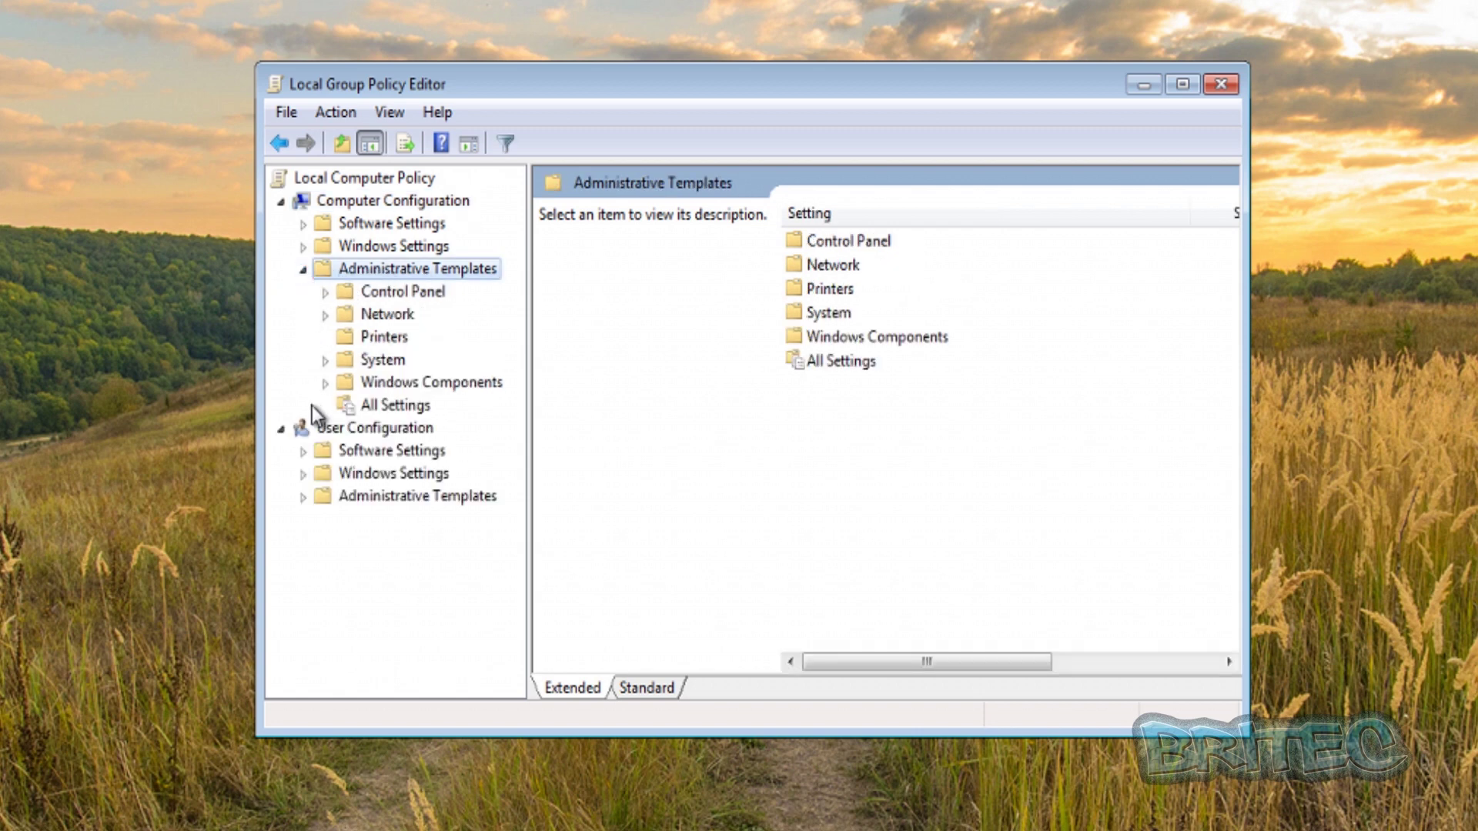
click(413, 388)
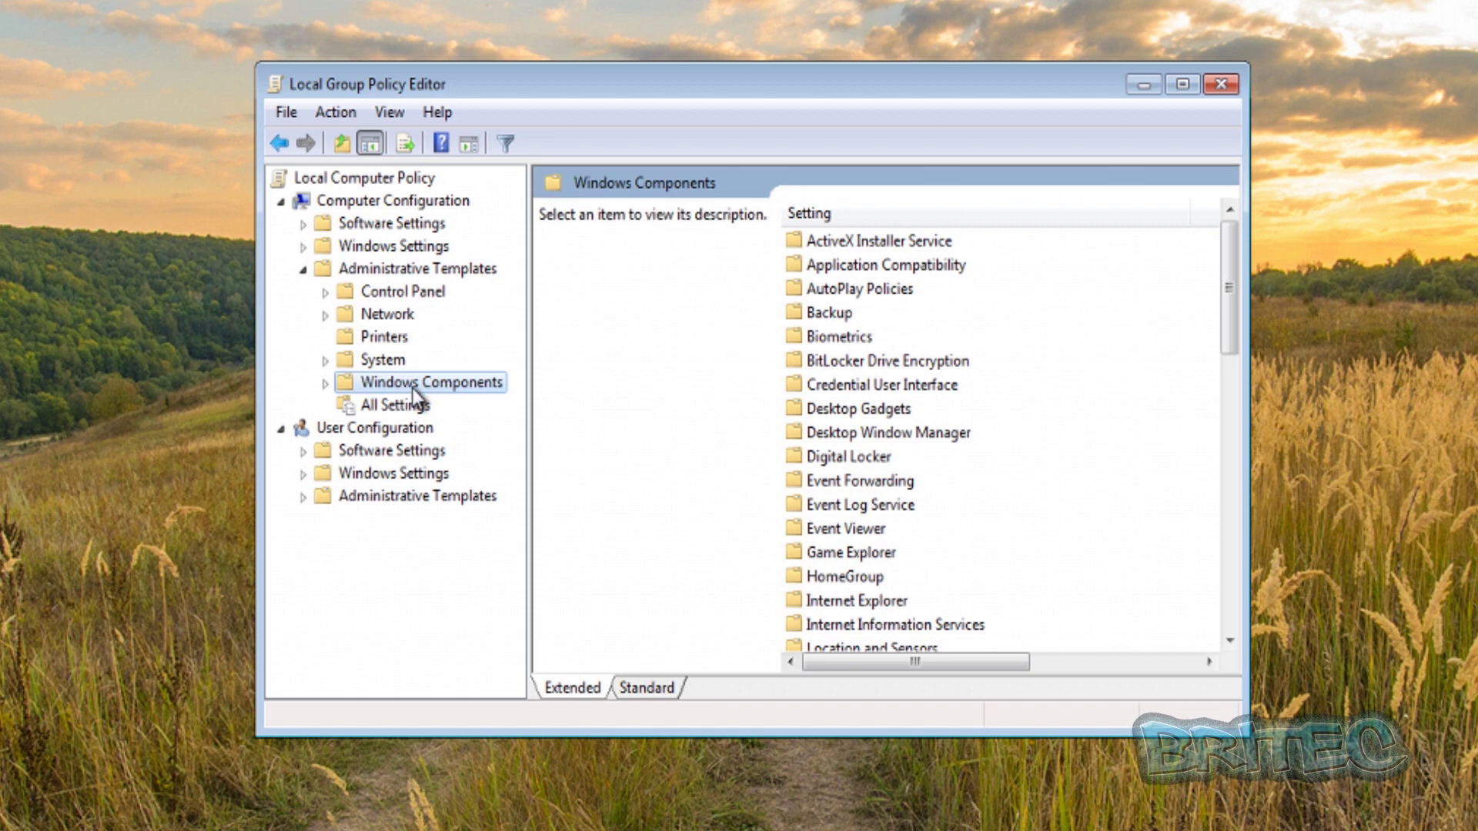
click(325, 381)
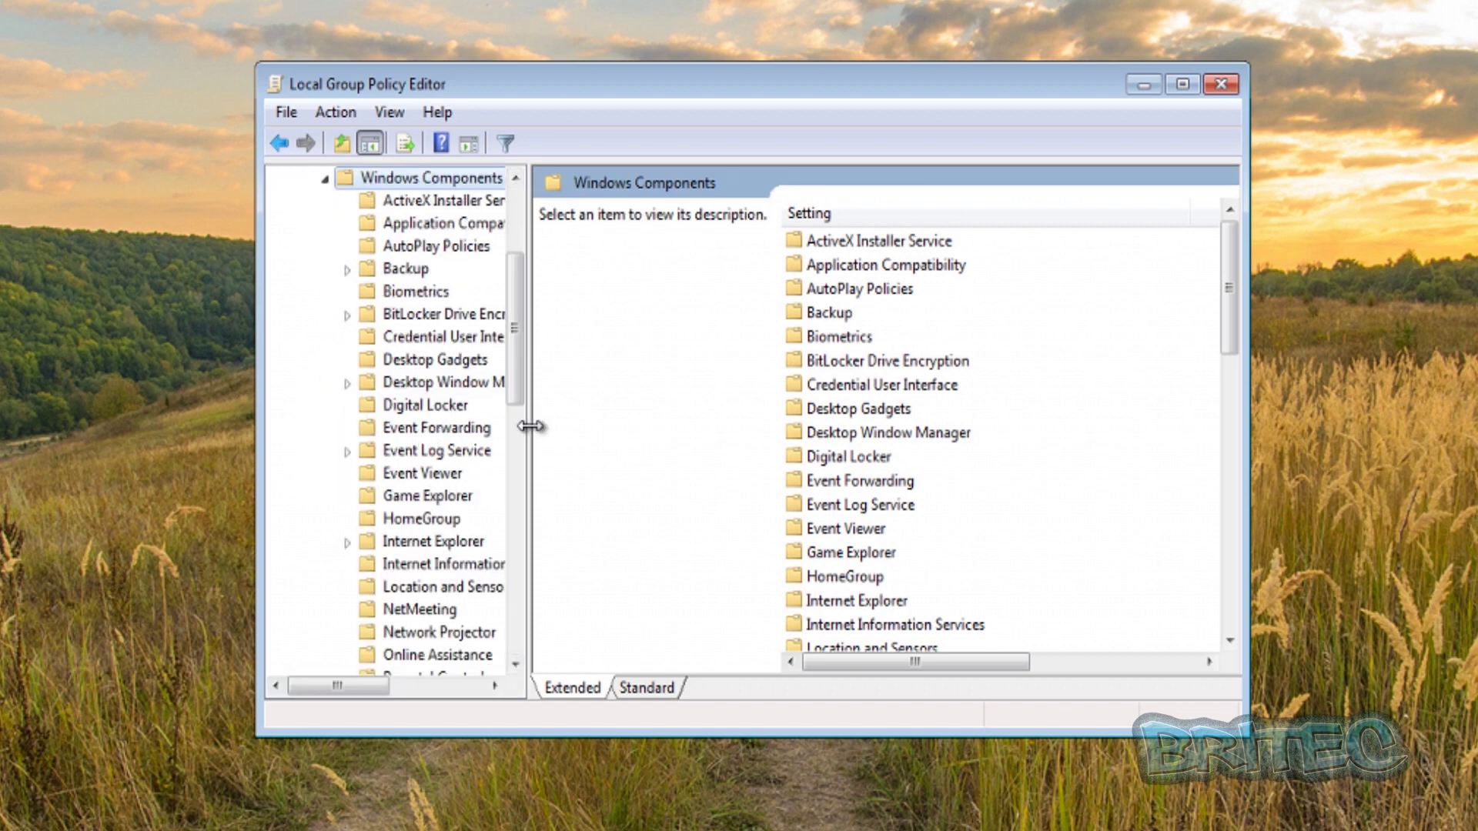
drag(527, 428, 594, 429)
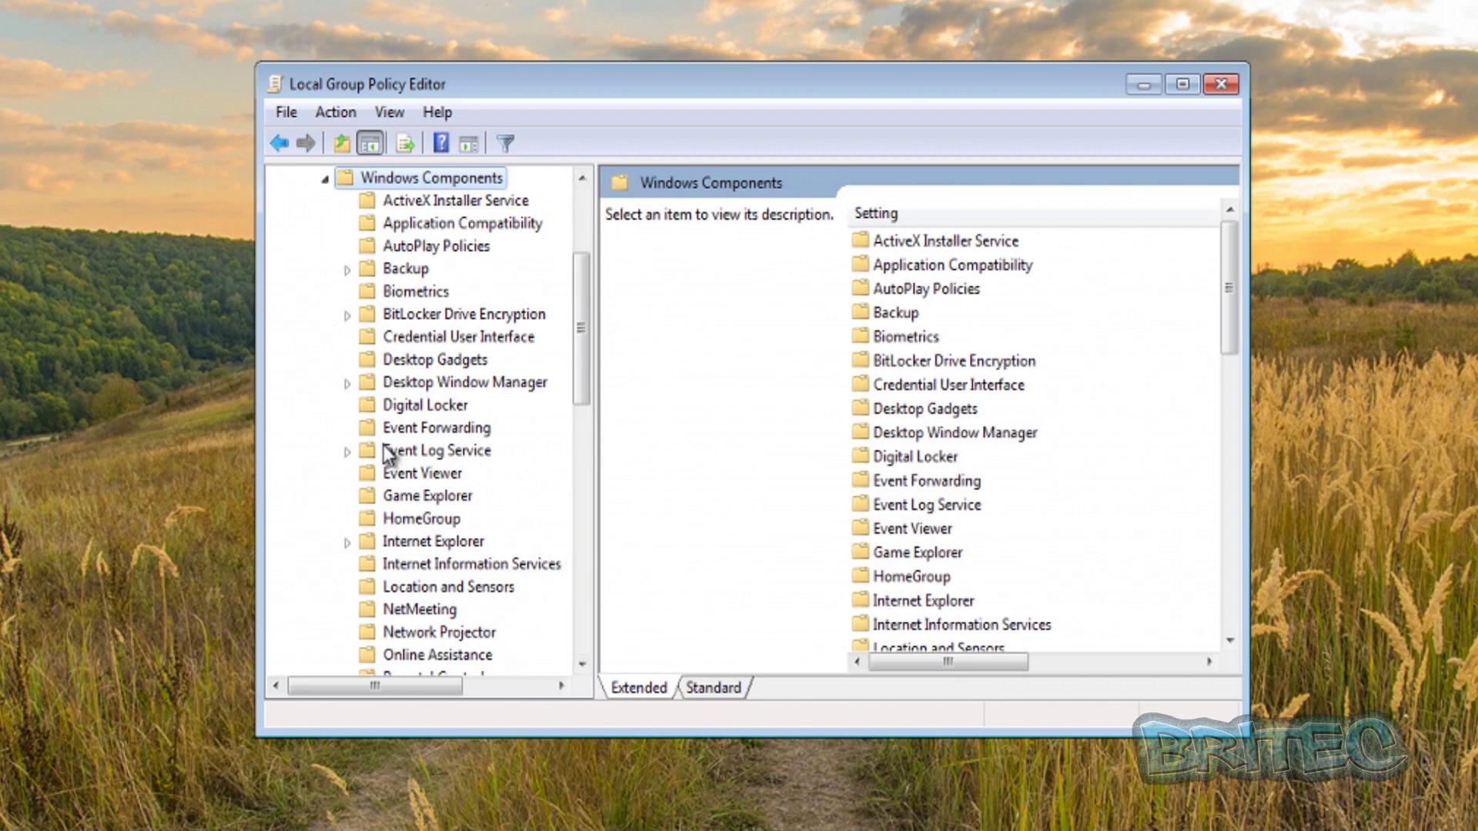
Expand Internet Explorer > Internet Control Panel > Security Page, widen the tree, and select Internet Zone.
click(406, 545)
click(347, 542)
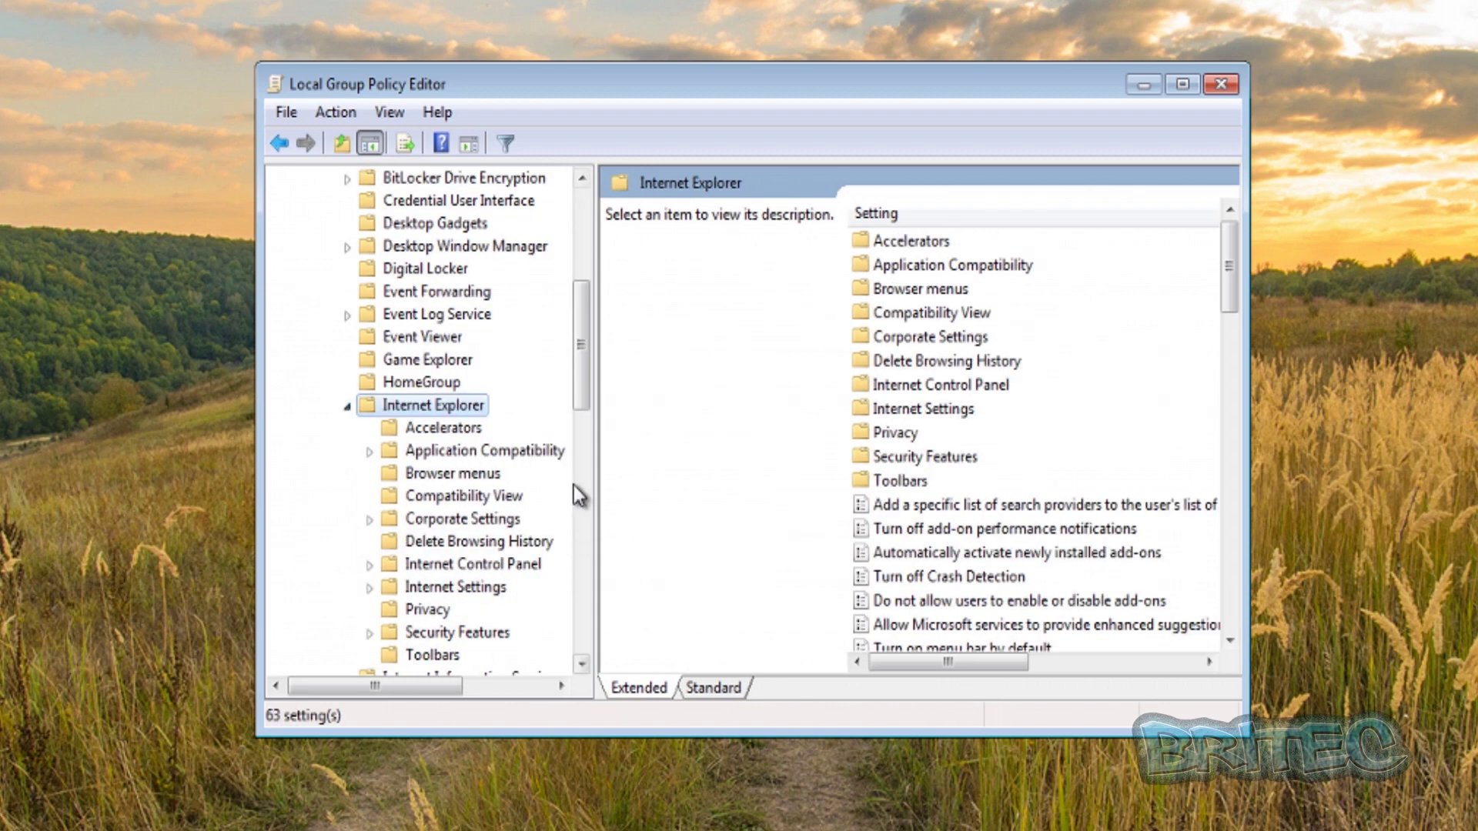
drag(578, 374, 579, 410)
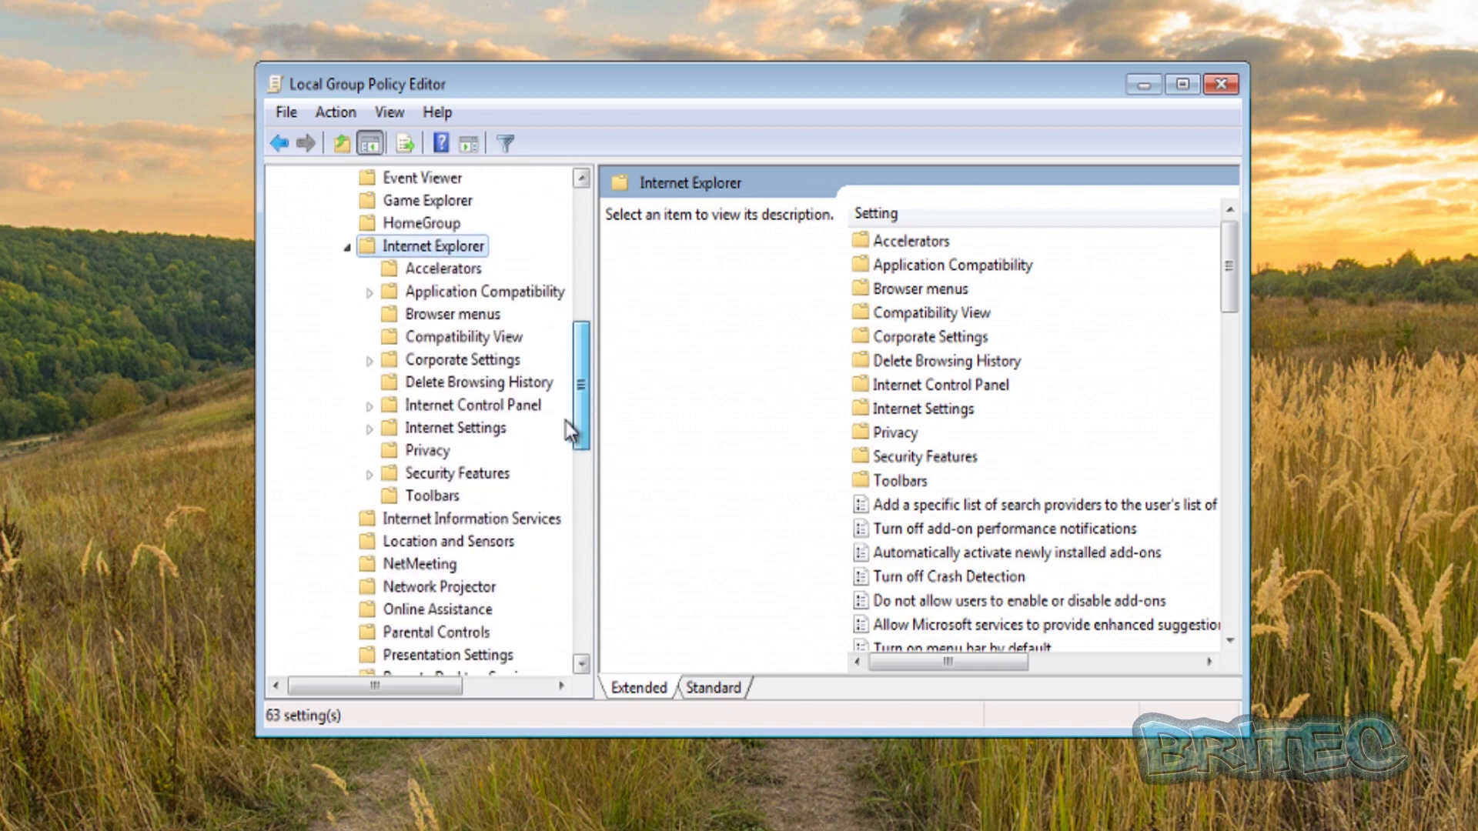
click(462, 408)
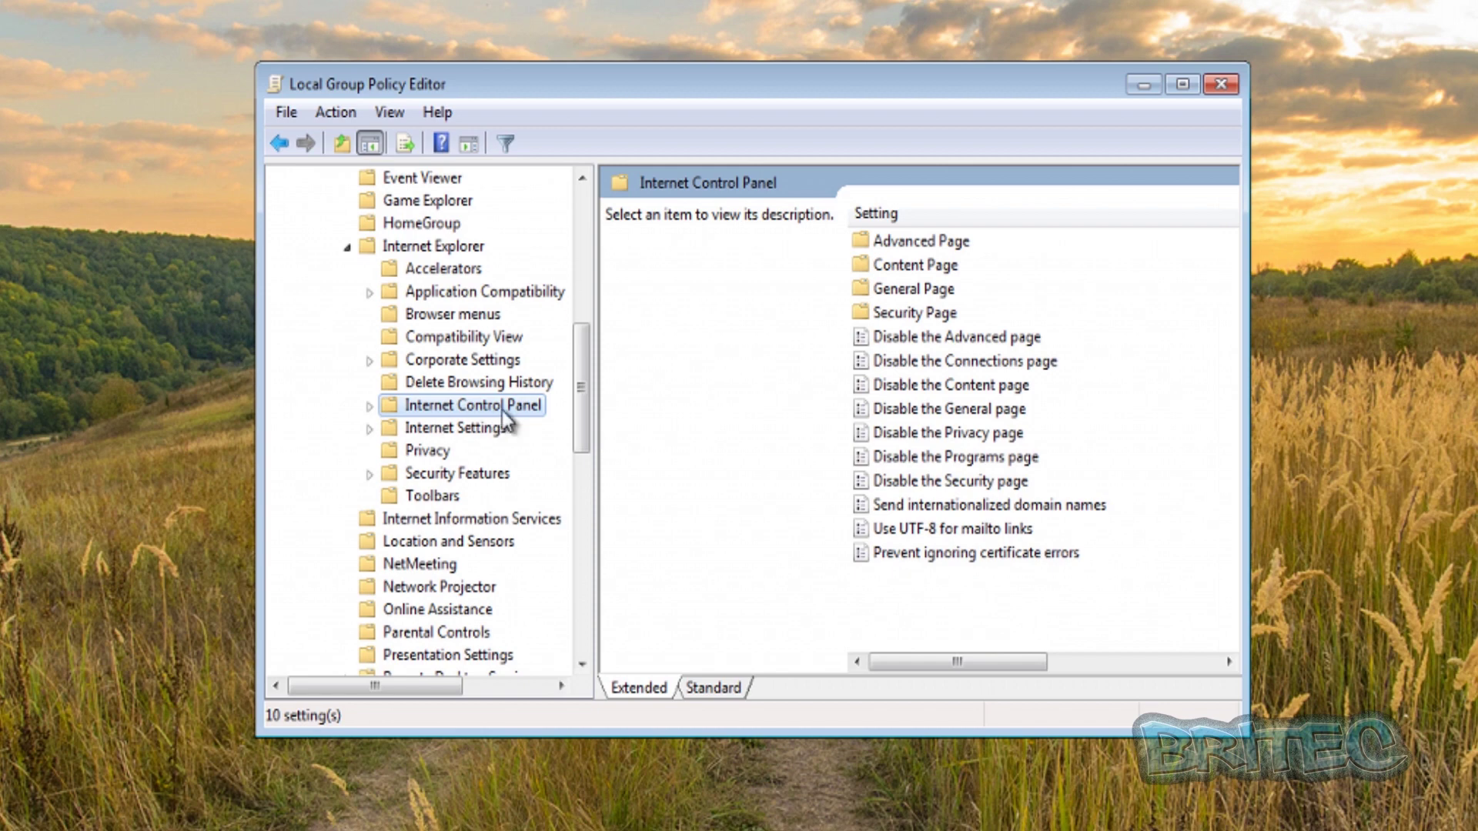
click(370, 405)
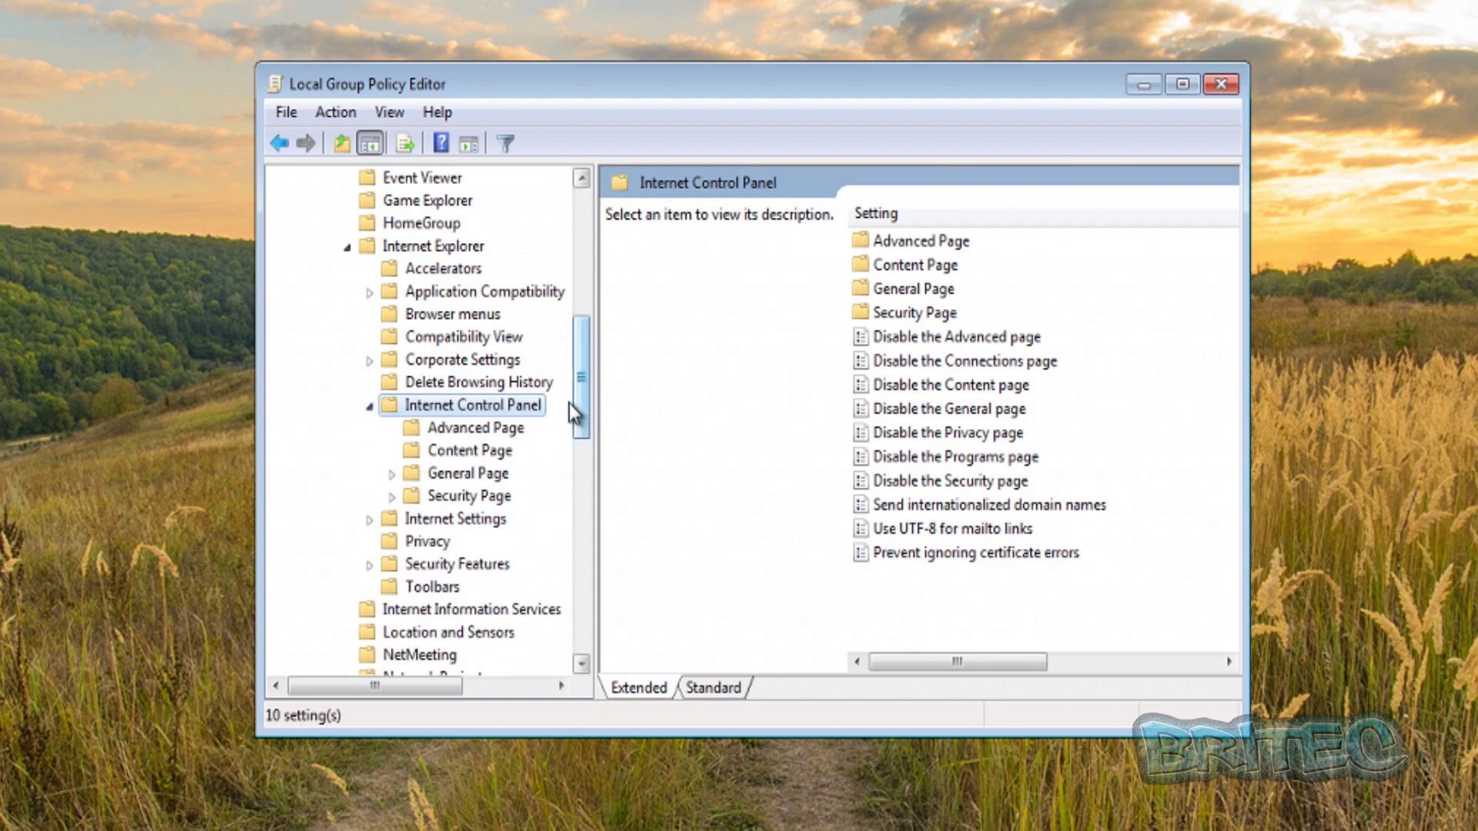
click(466, 498)
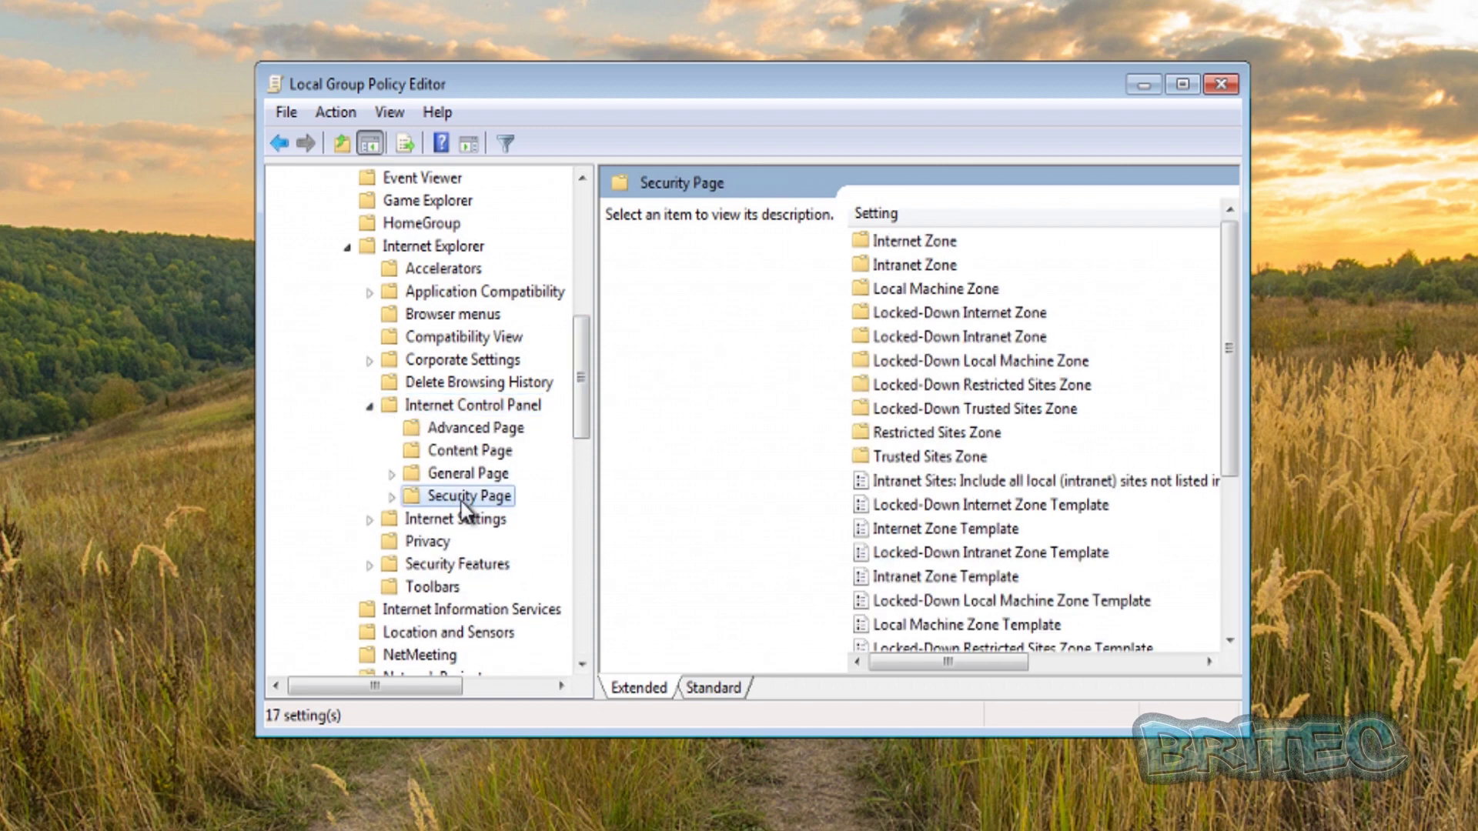
click(393, 496)
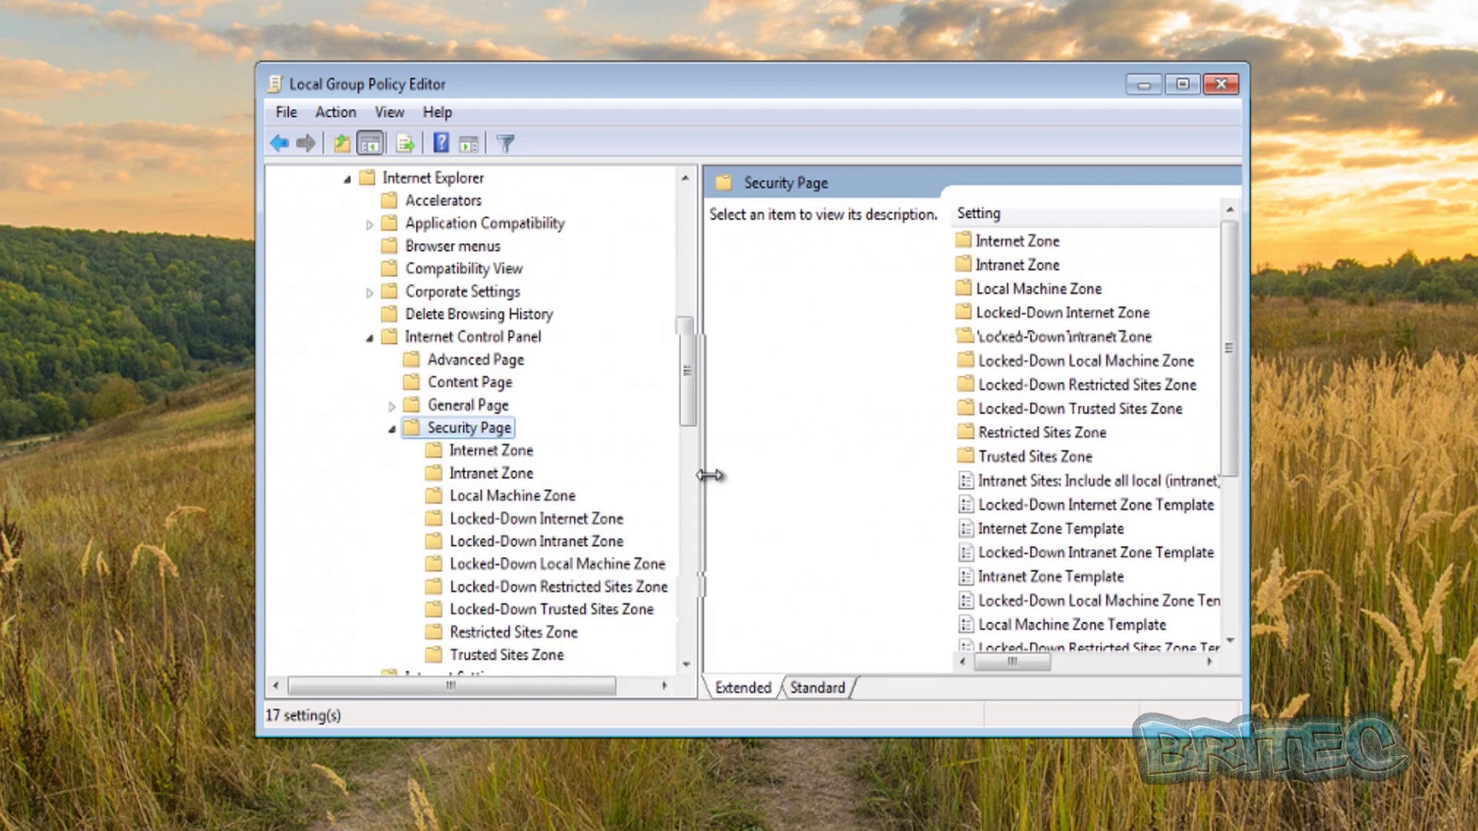
drag(598, 469, 710, 473)
drag(1247, 535, 1363, 537)
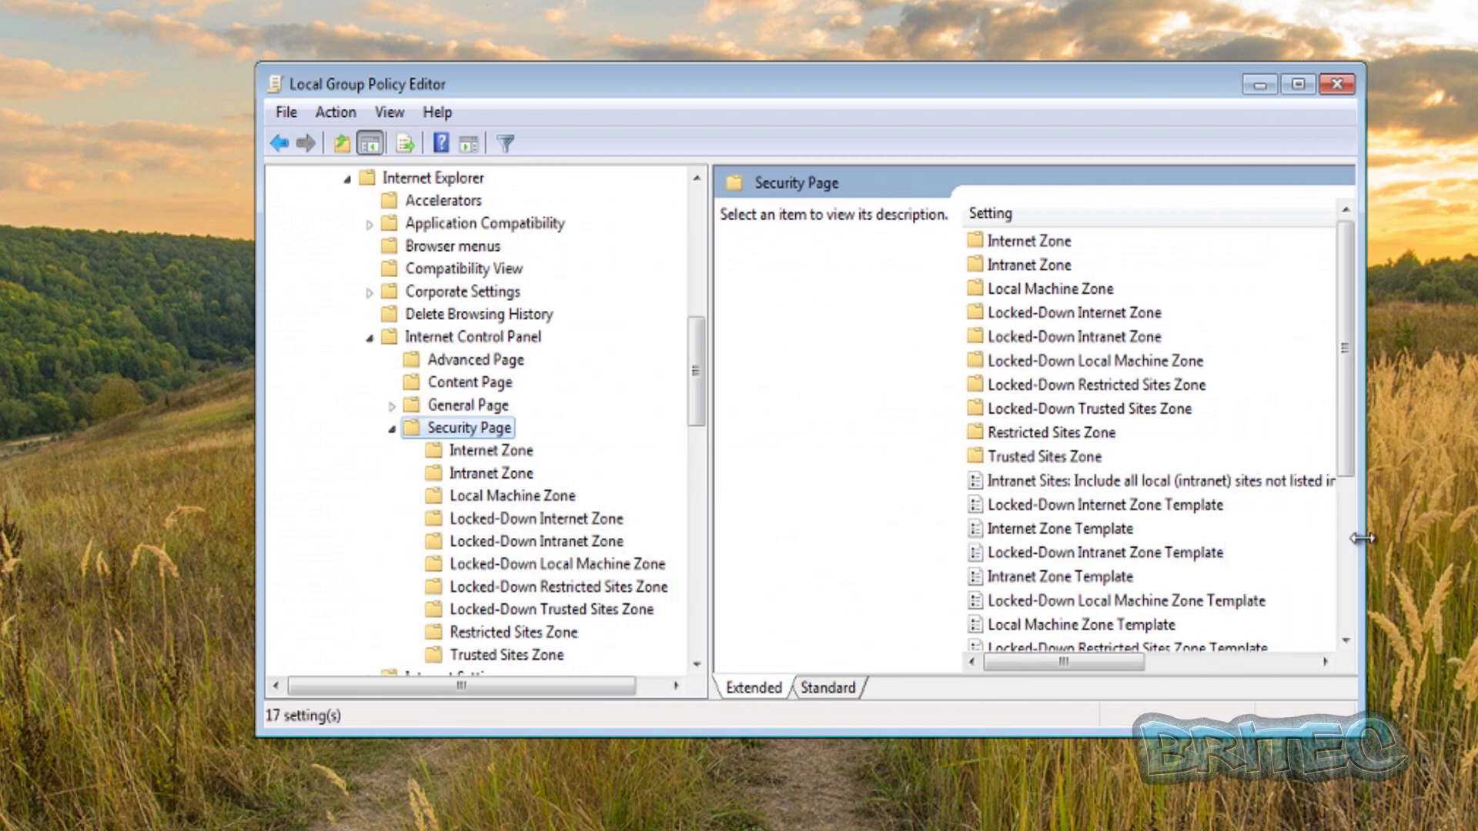
drag(697, 397, 697, 425)
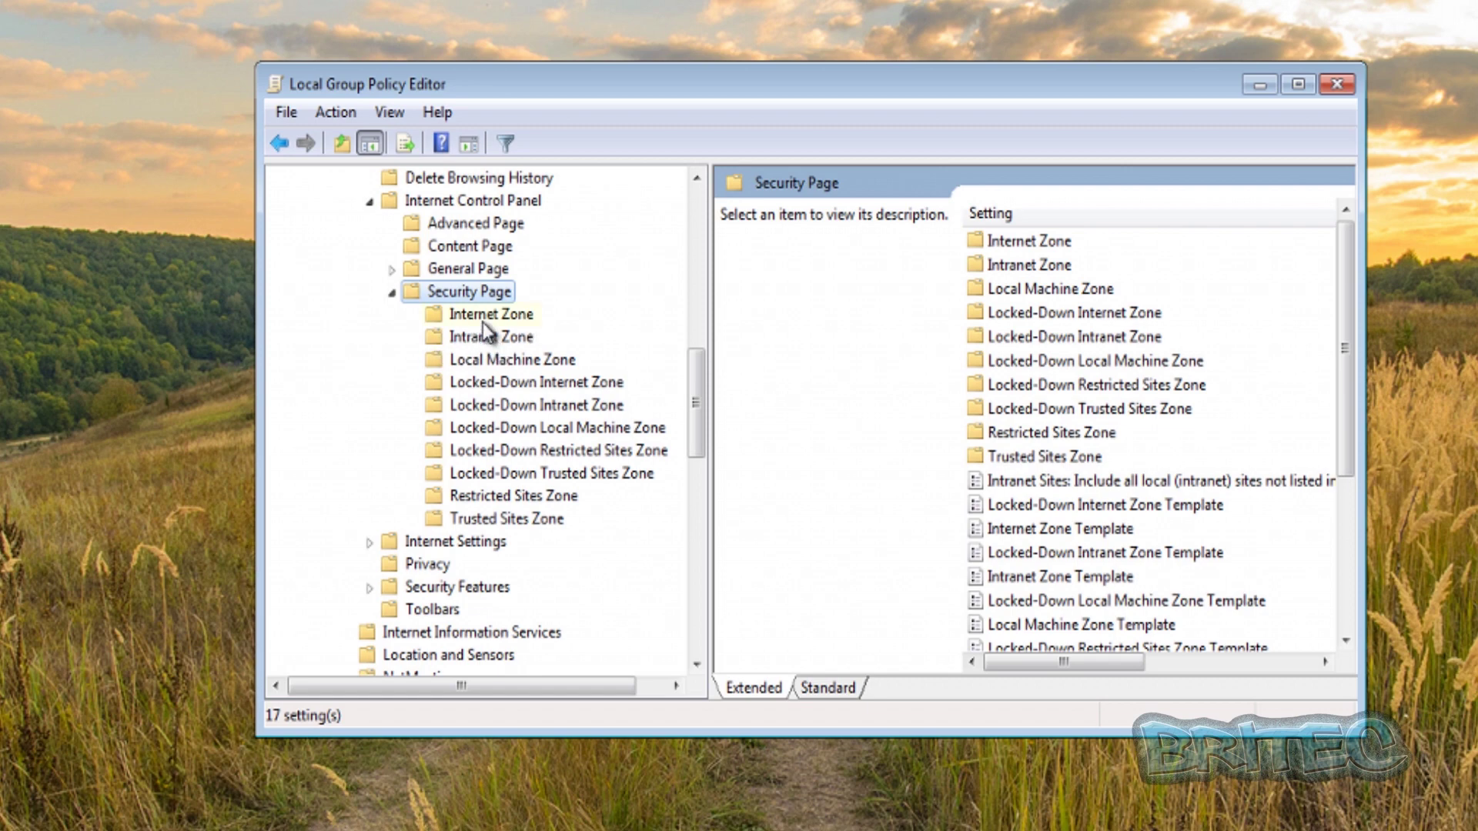
click(487, 318)
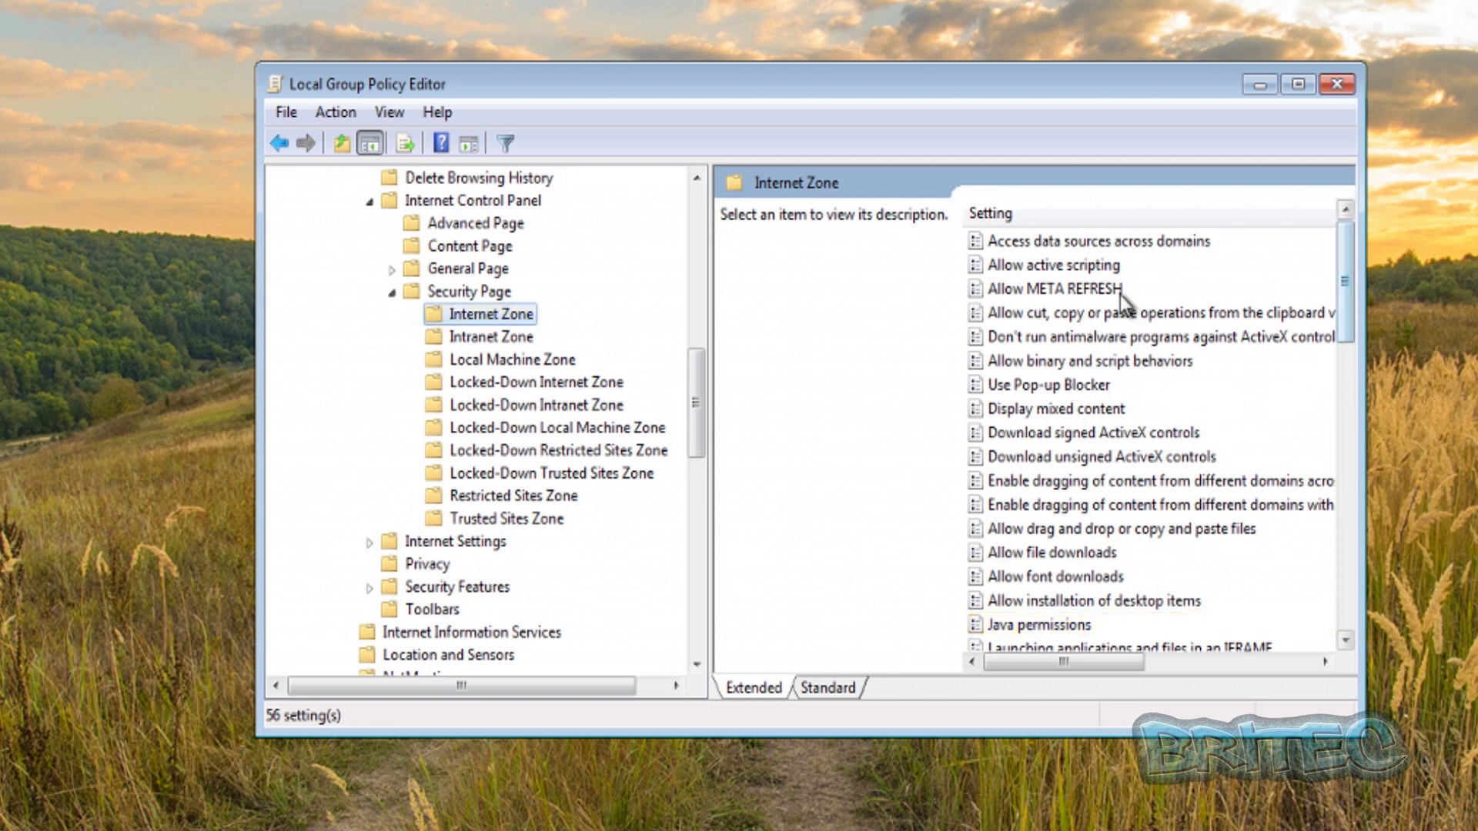
drag(1349, 285, 1352, 311)
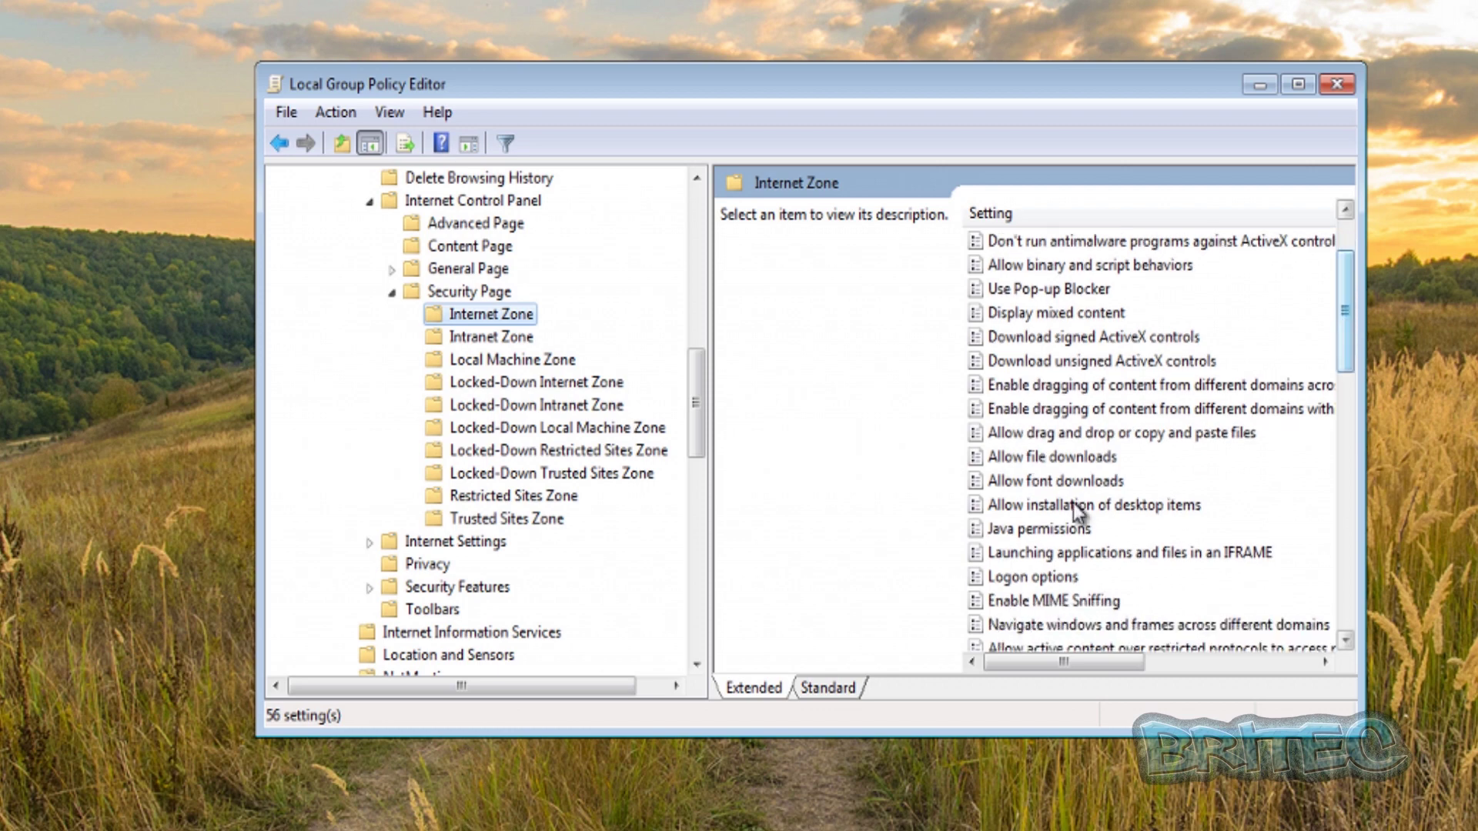
Select the Internet Zone's Java permissions policy and open its editing dialog.
click(1040, 529)
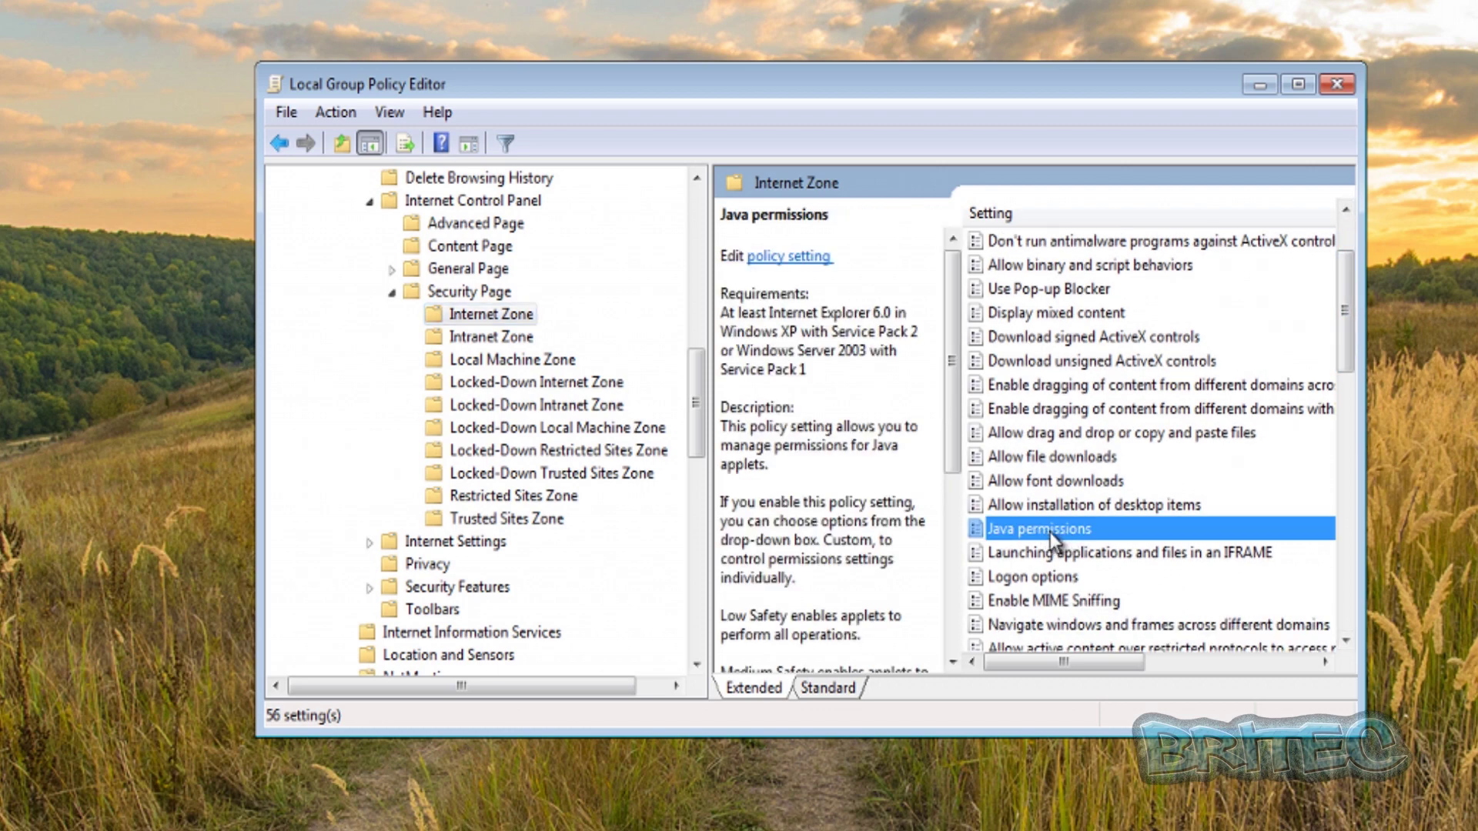
double_click(1048, 528)
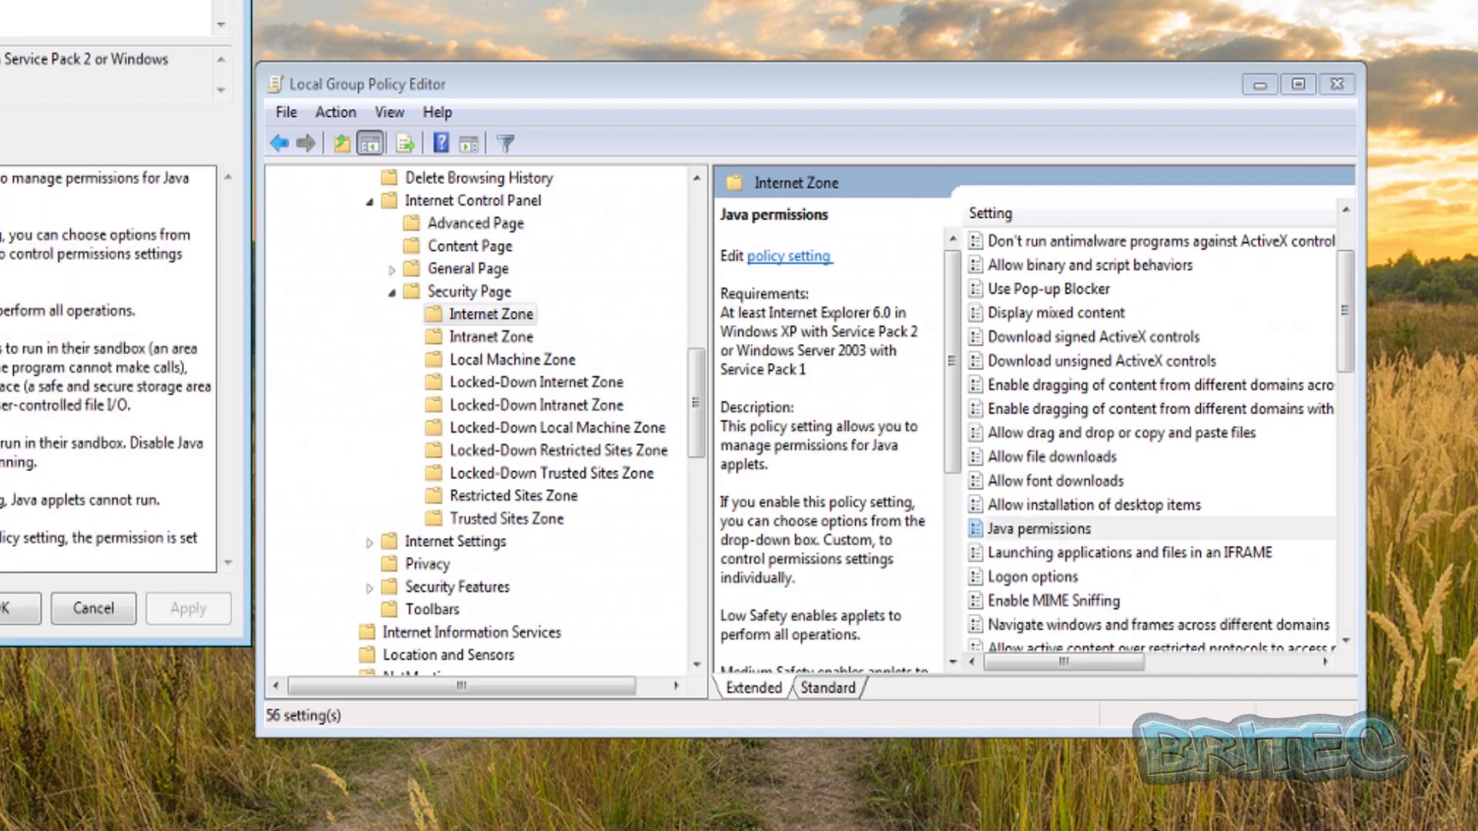
Centre the Java permissions dialog, set it to Enabled, and choose Disable Java.
drag(691, 46, 833, 29)
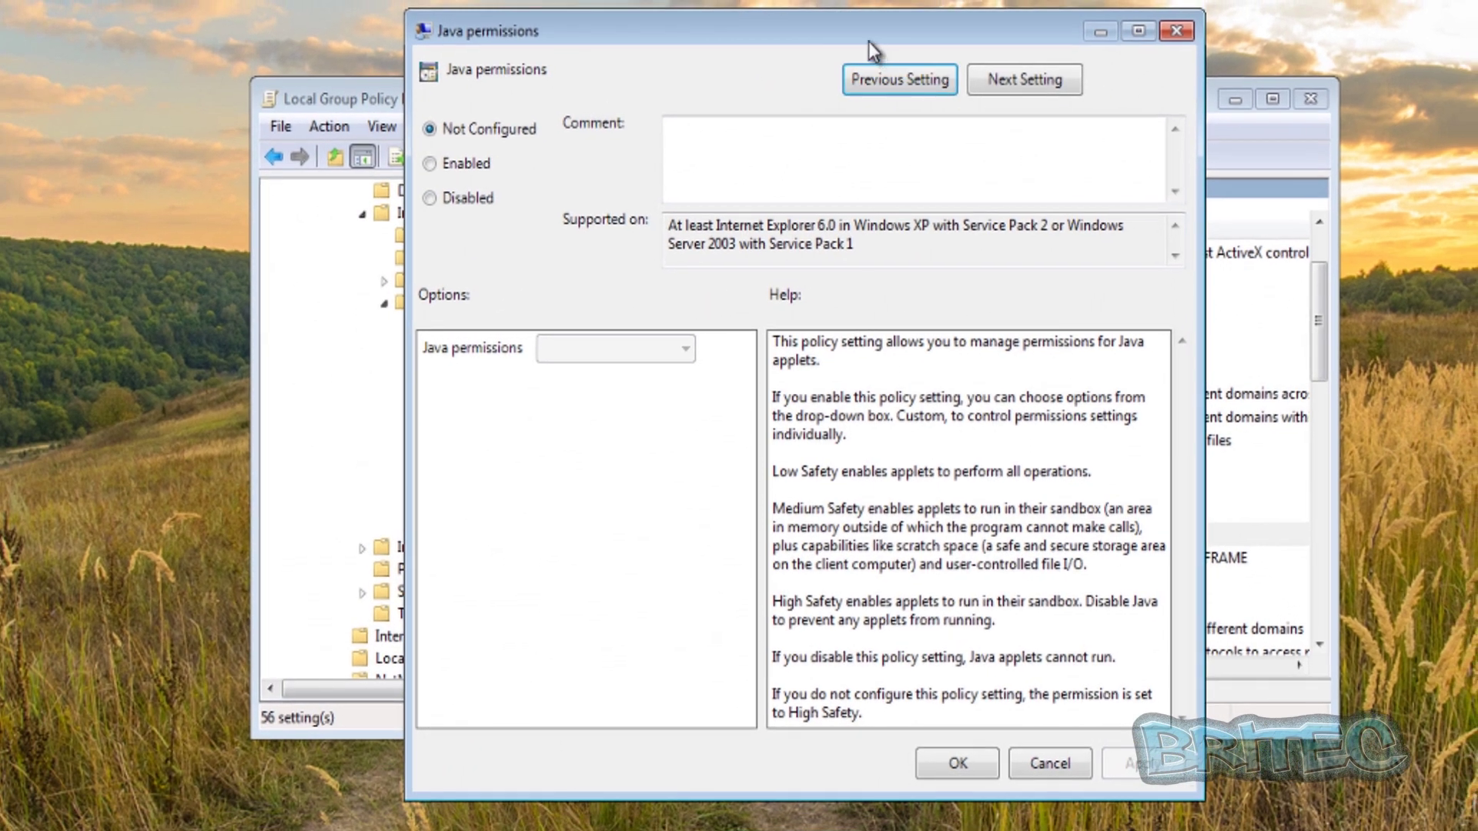
click(431, 166)
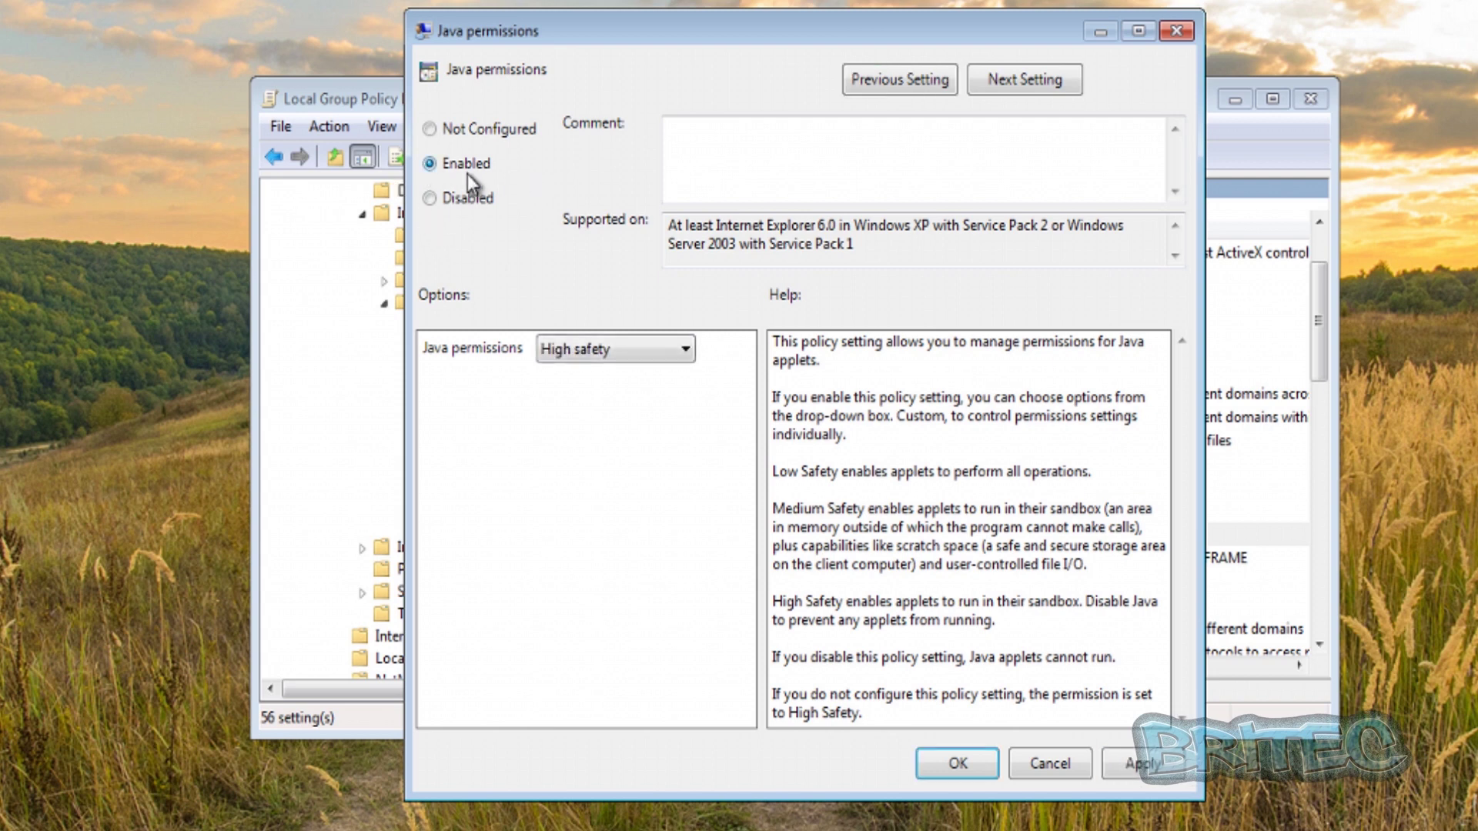
click(447, 133)
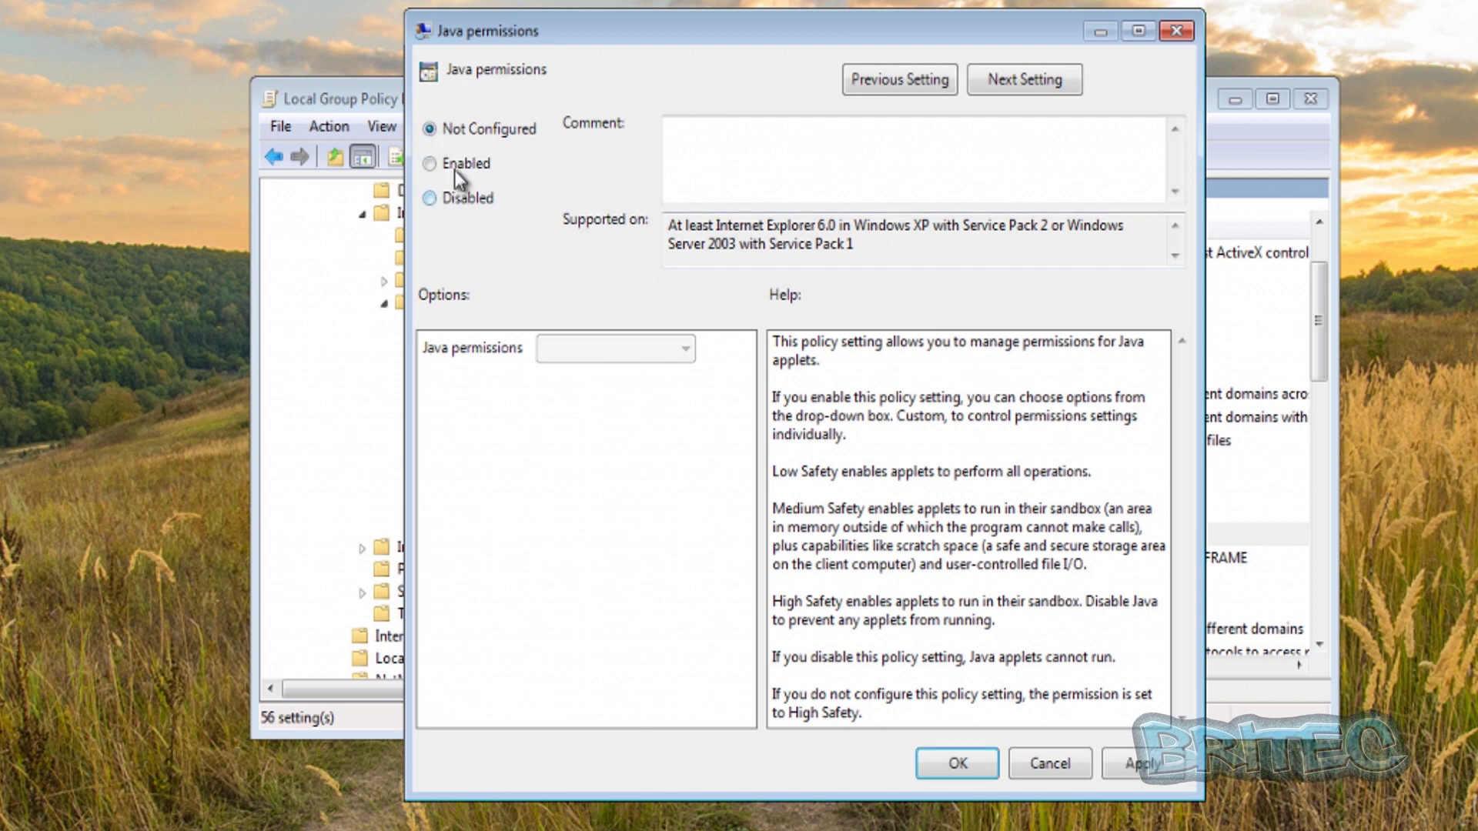
click(433, 165)
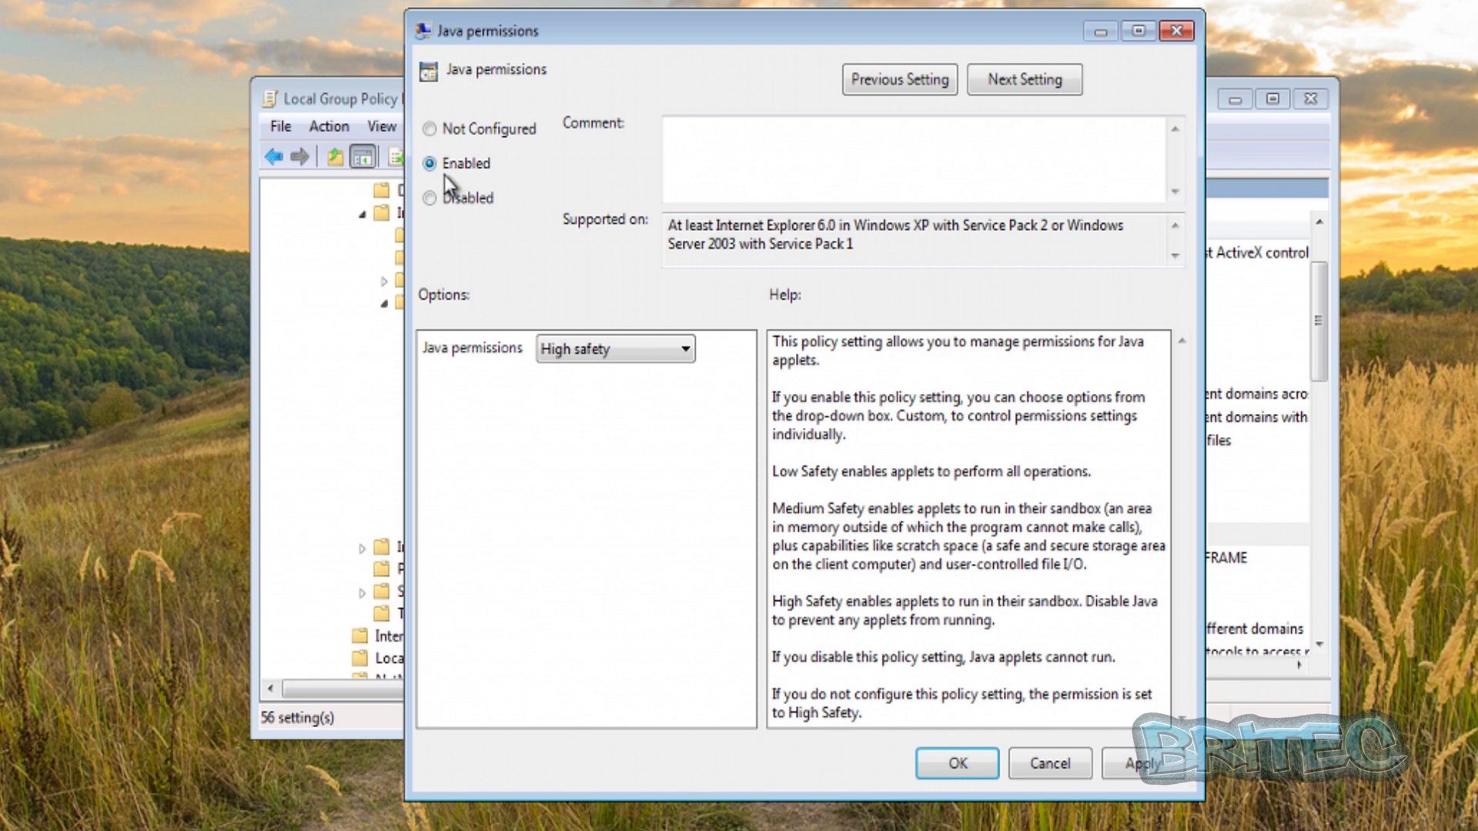
click(653, 361)
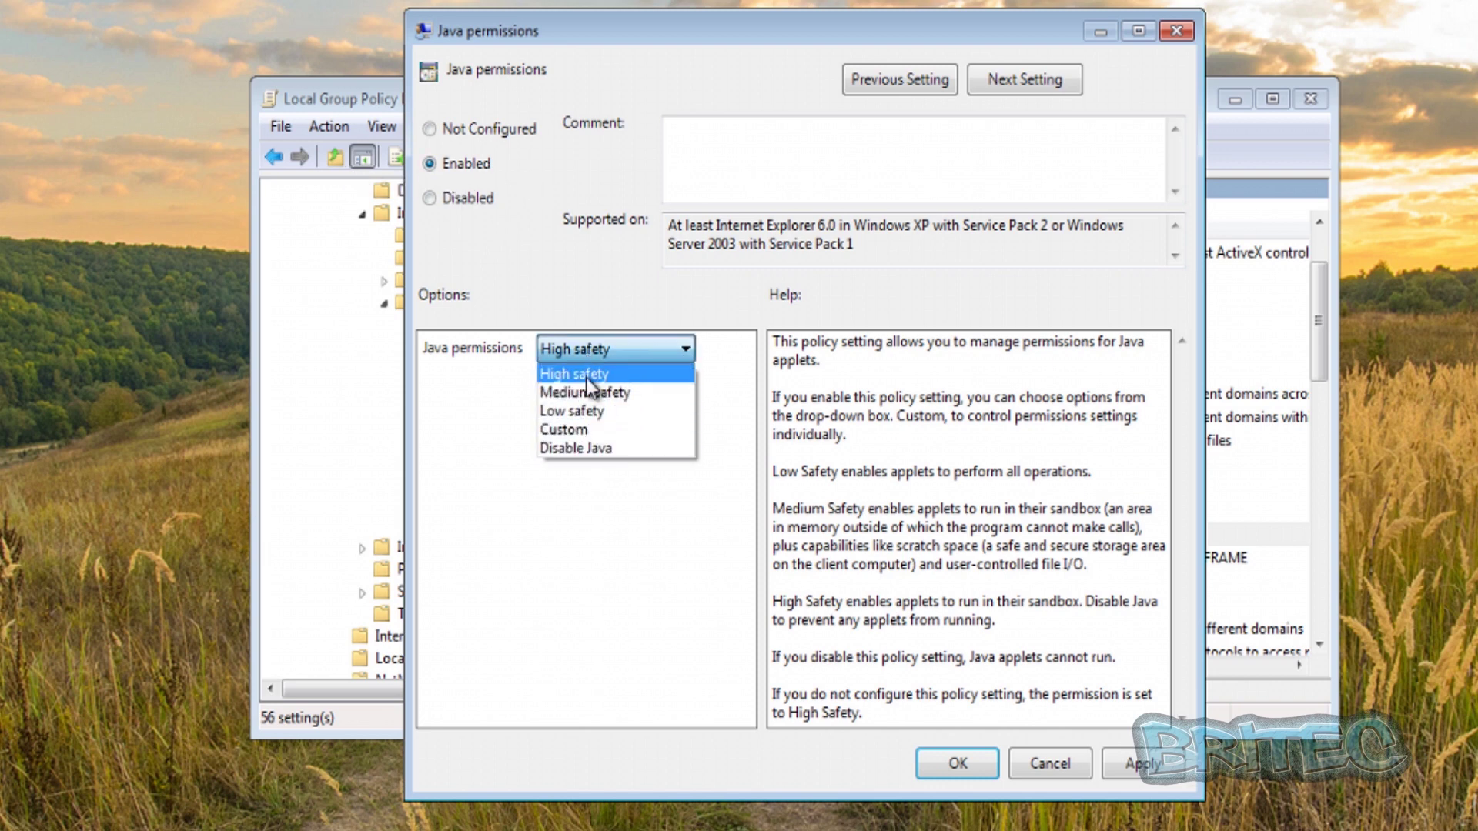
click(635, 348)
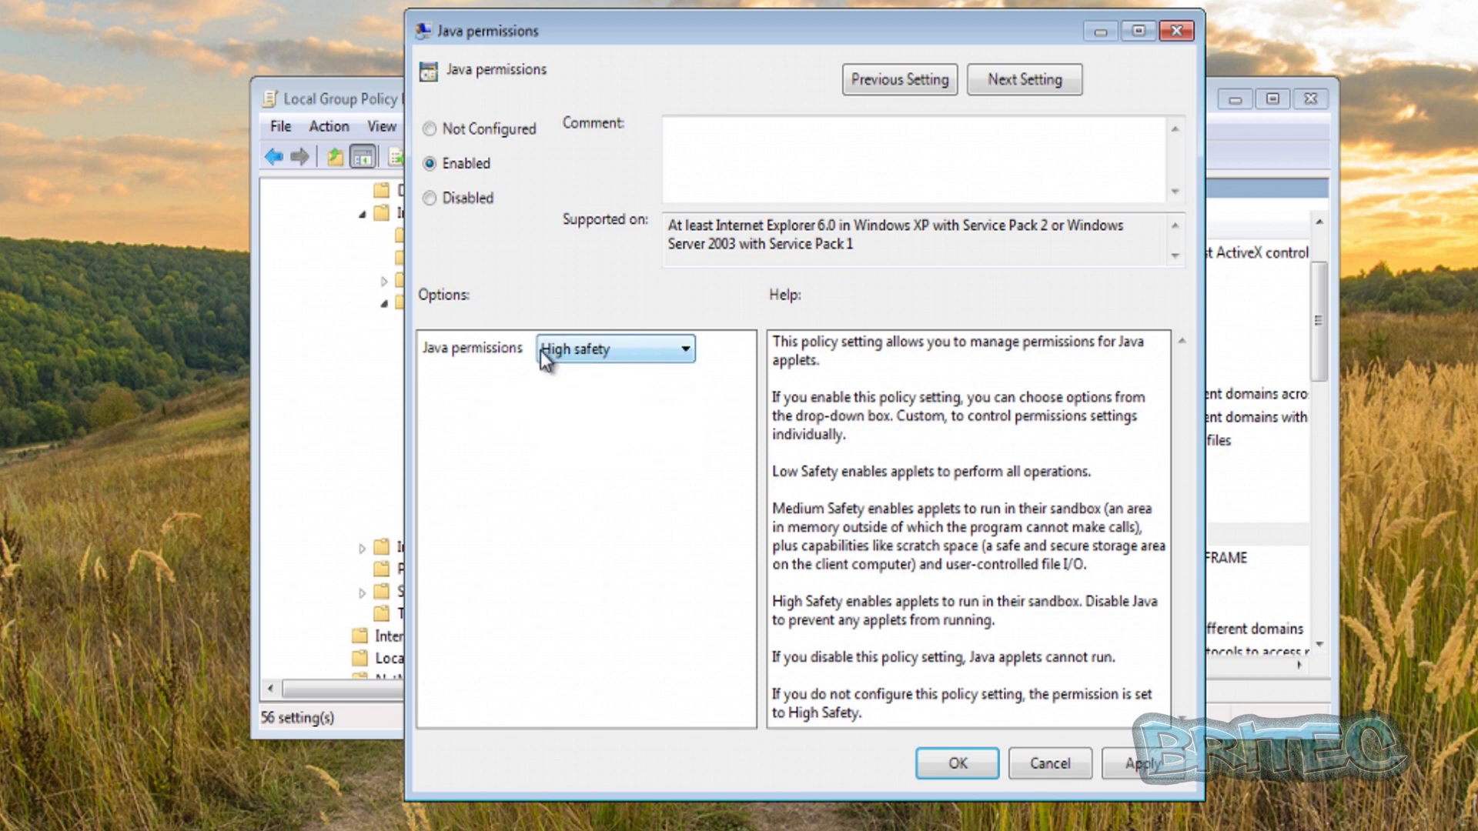
click(646, 350)
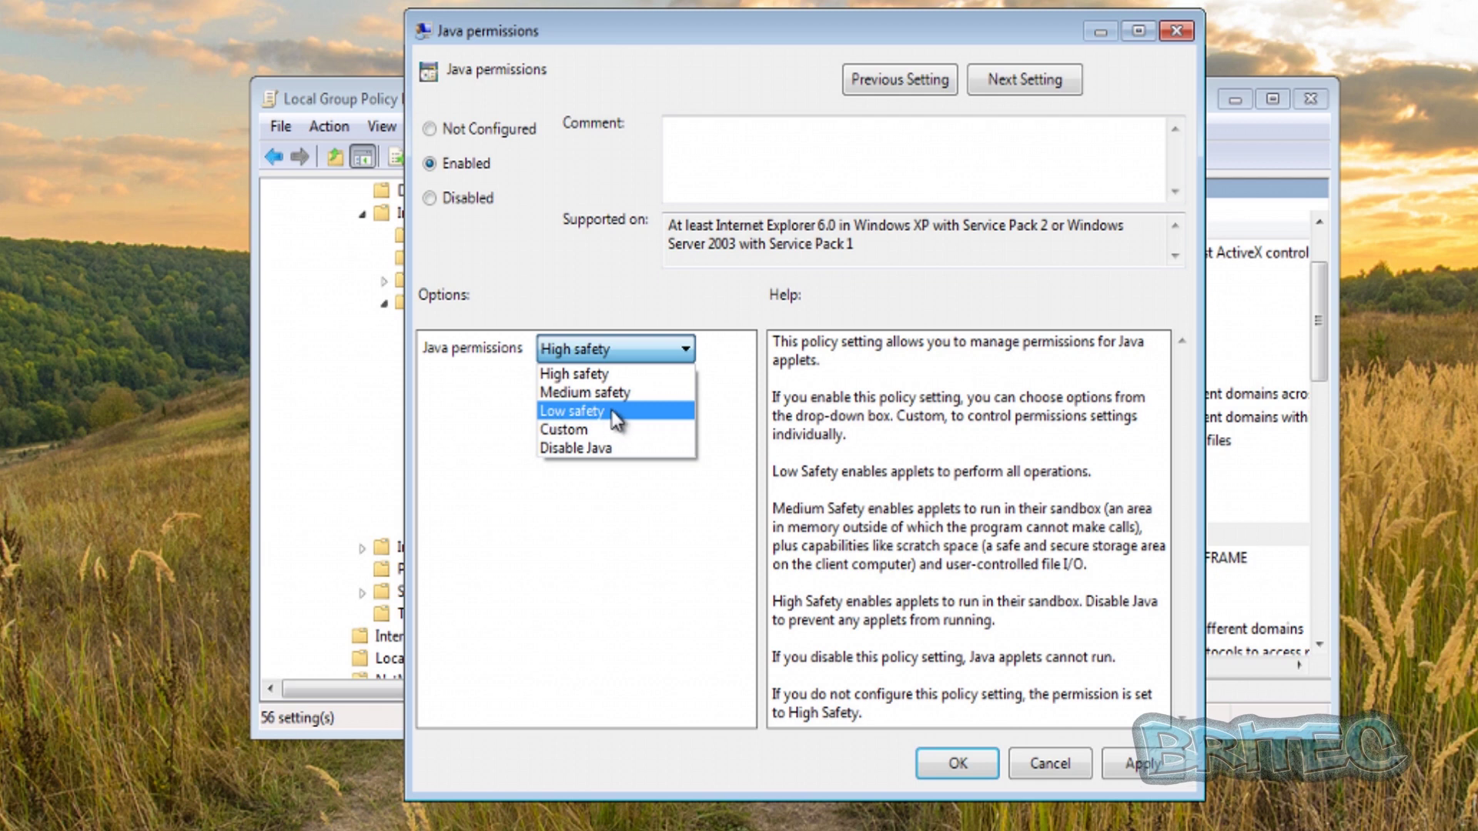
click(570, 452)
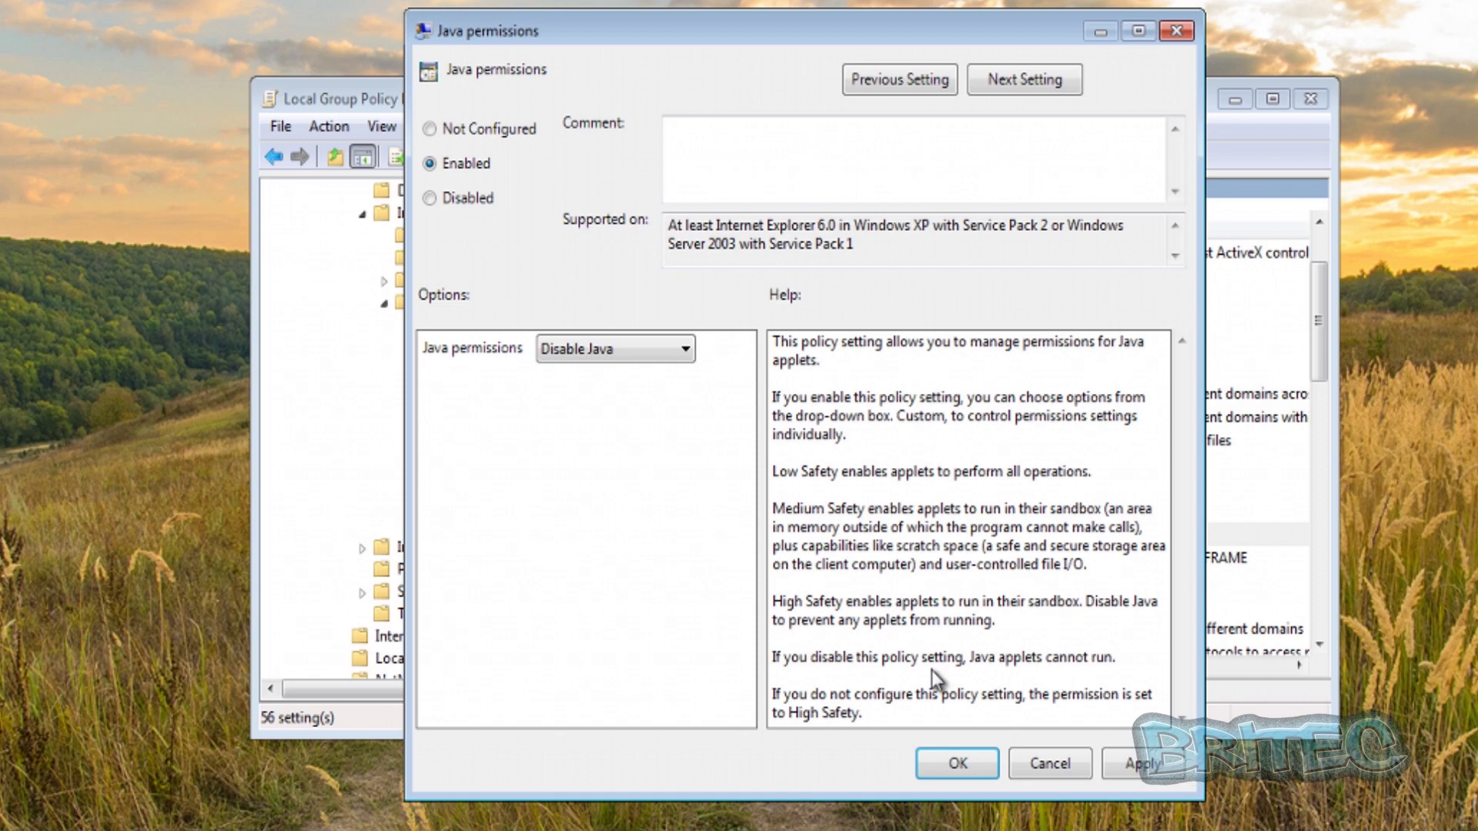
Apply and confirm the Disable Java policy, then close the Local Group Policy Editor.
click(1161, 768)
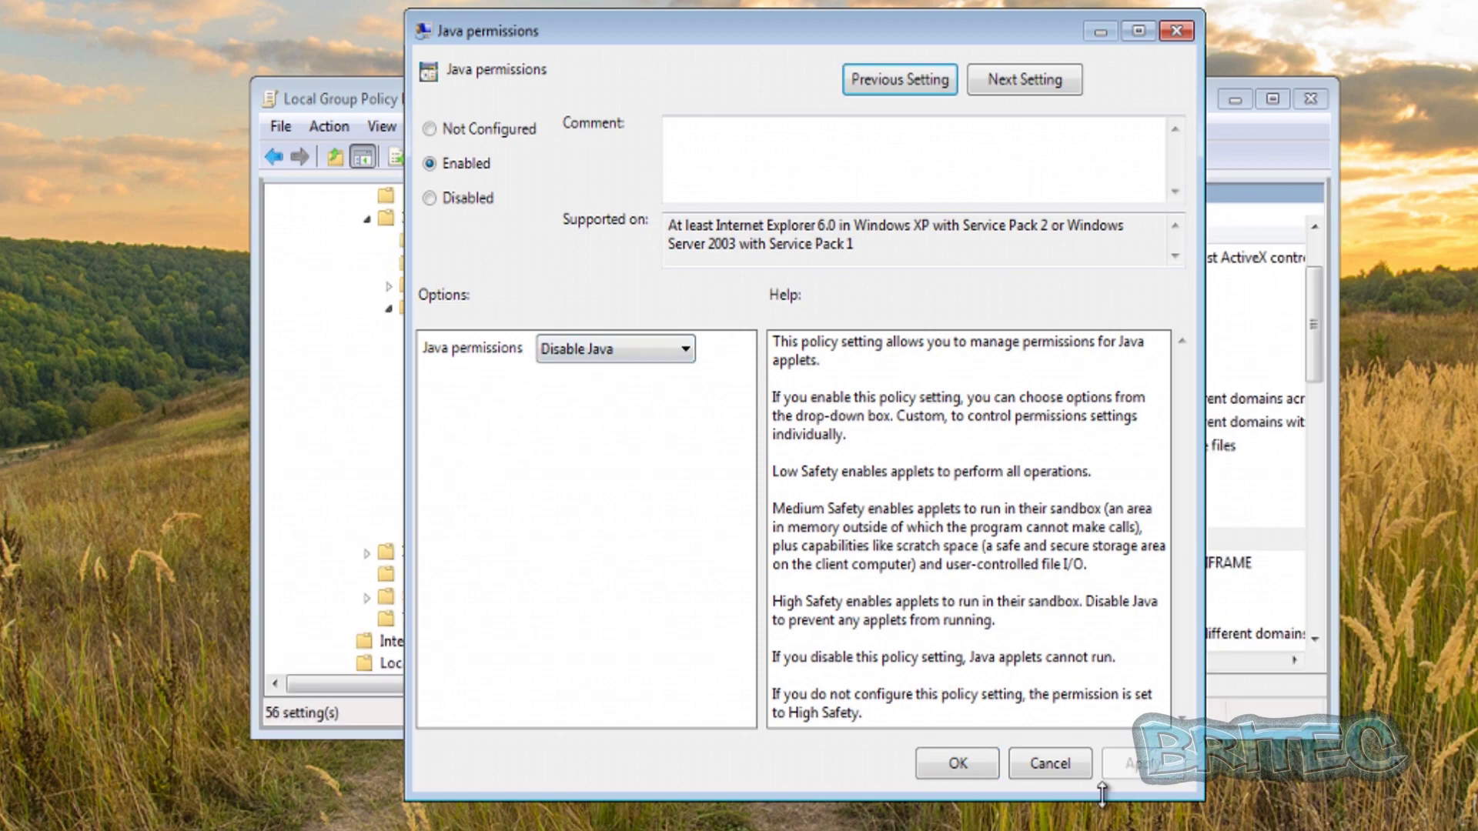
click(963, 773)
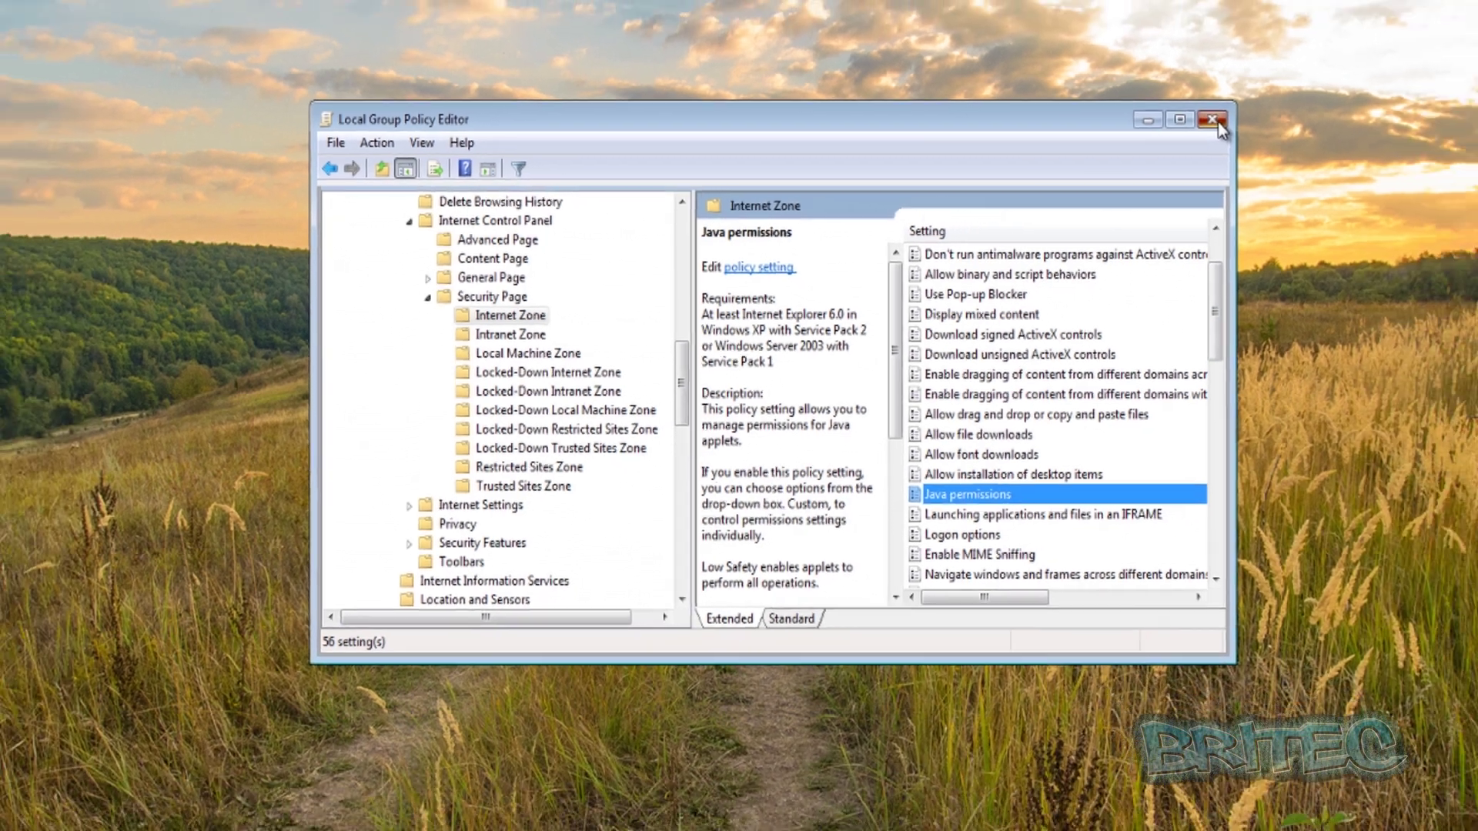
click(1215, 120)
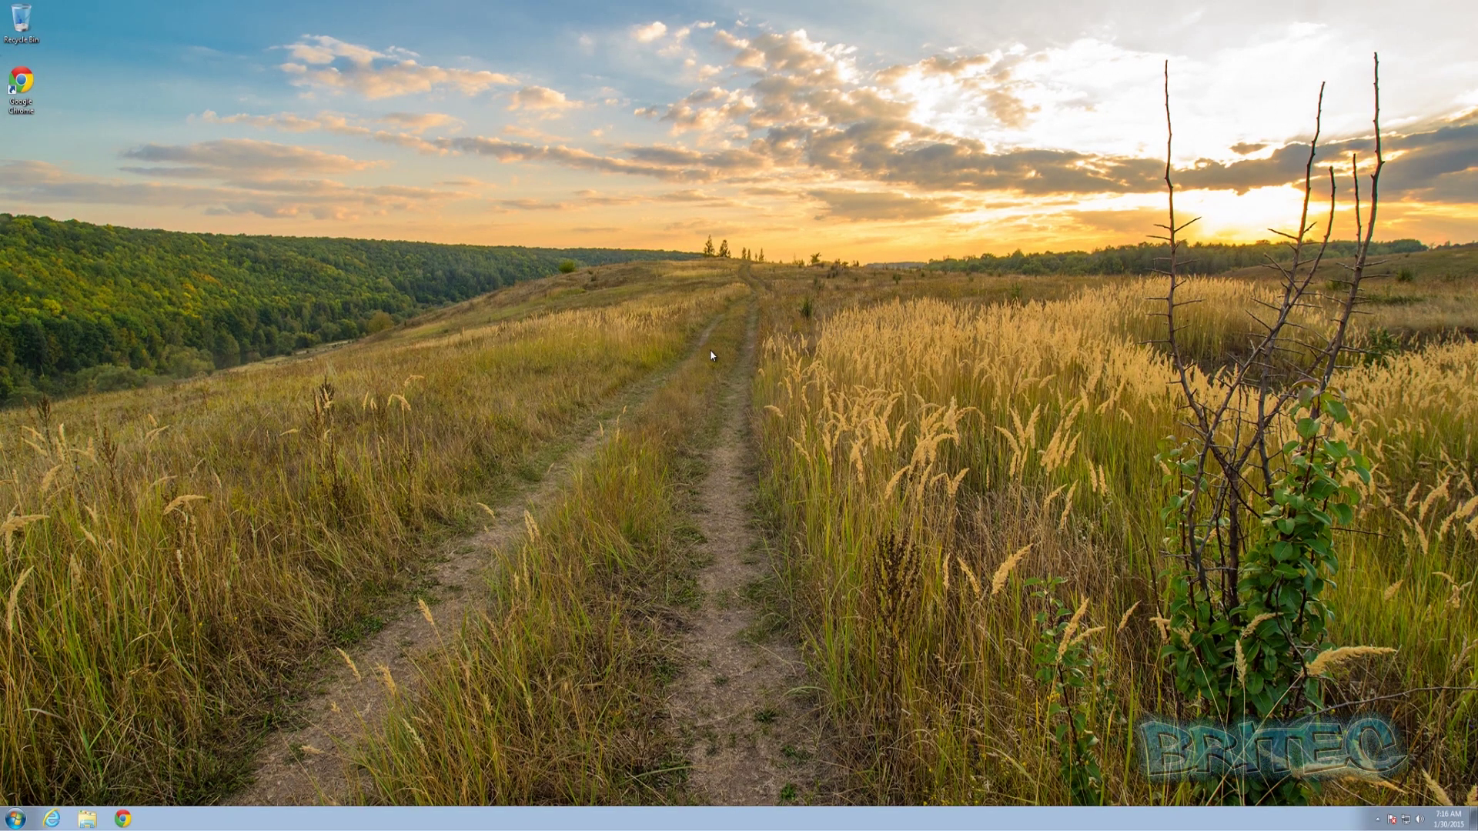